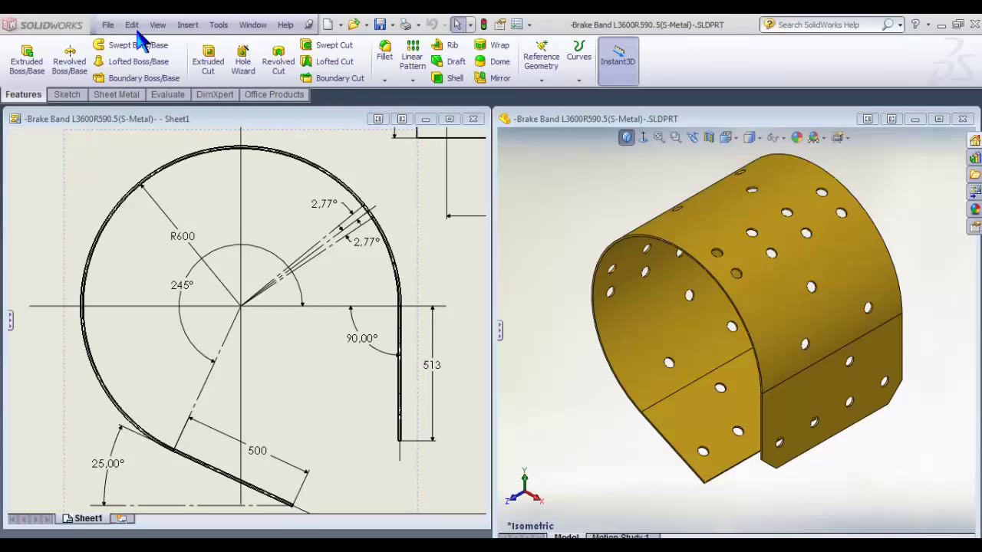
# Step: Create a new part document from the part template
pyautogui.click(109, 25)
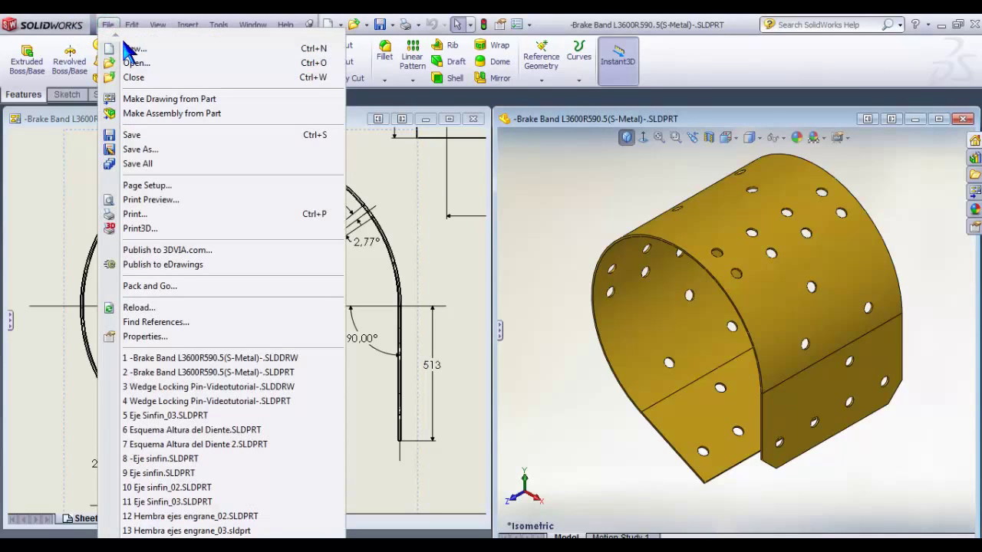
pyautogui.click(129, 45)
pyautogui.click(218, 230)
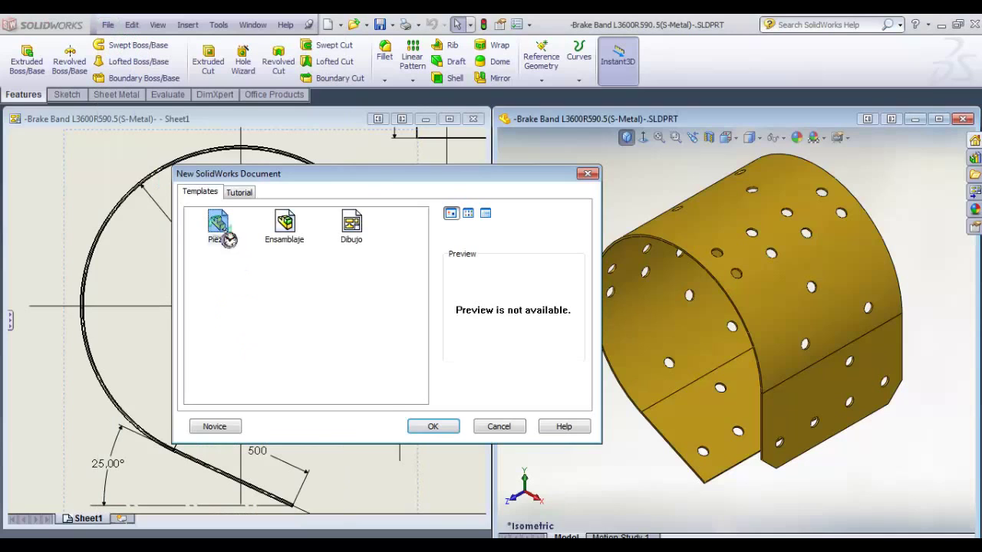
pyautogui.click(432, 427)
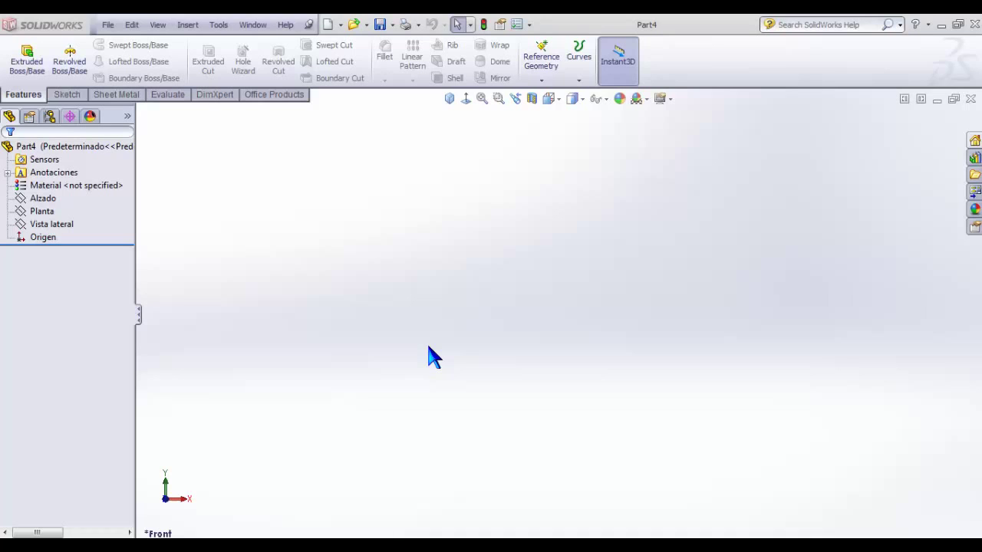
# Step: Start a sketch on the Alzado plane and draw a line about 88 mm long from the origin, sloping up to the left
pyautogui.click(43, 199)
pyautogui.click(54, 182)
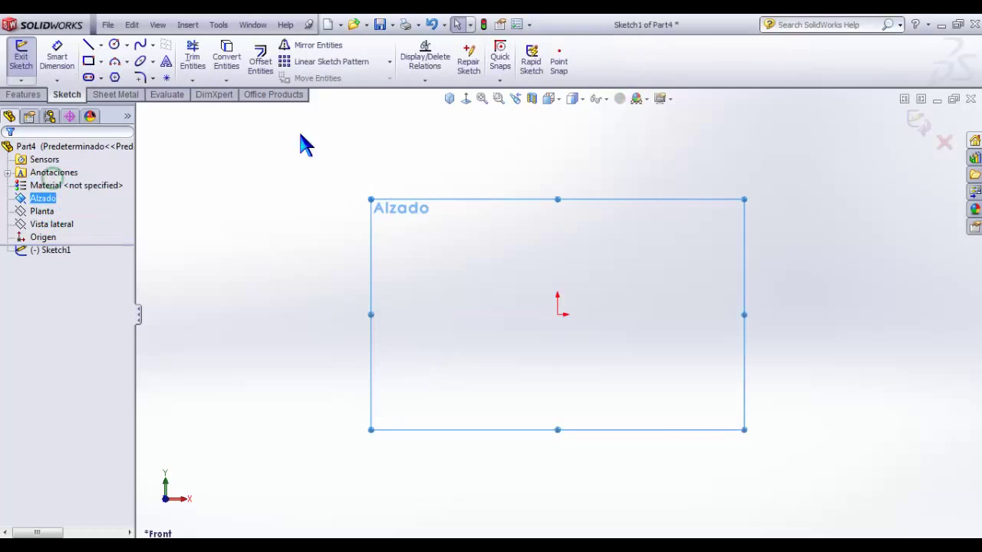
pyautogui.click(88, 44)
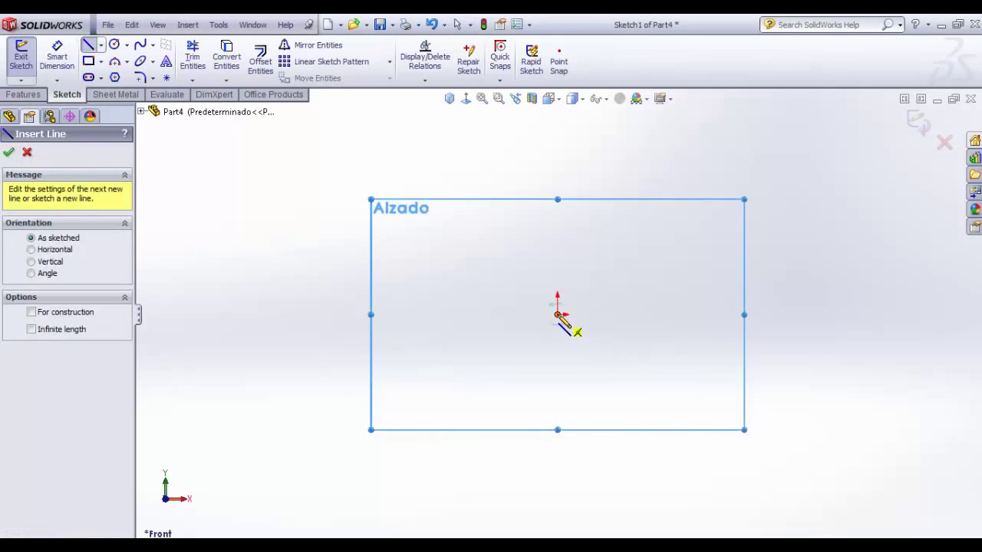
pyautogui.click(558, 313)
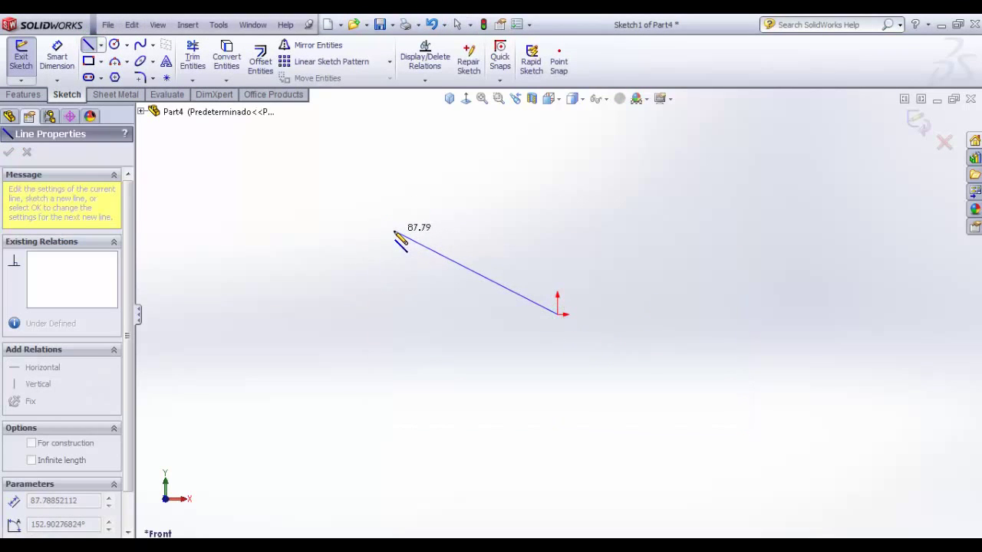
pyautogui.click(394, 232)
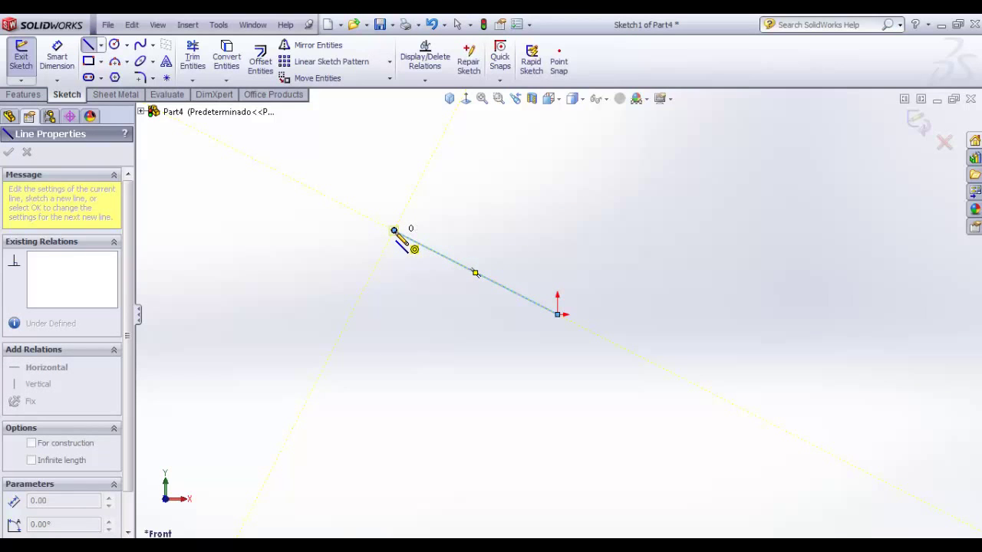
pyautogui.rightClick(475, 230)
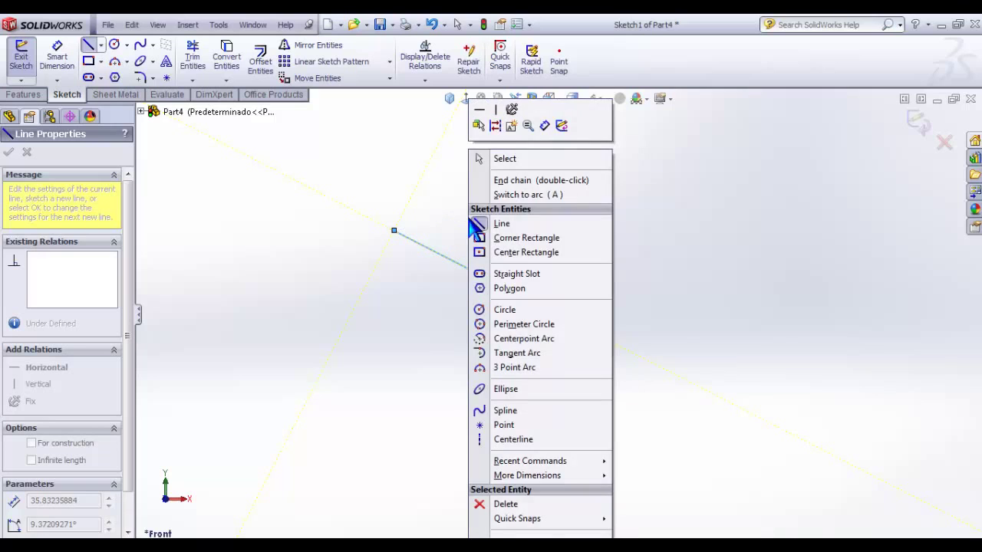
pyautogui.click(504, 158)
# Step: Draw a horizontal centerline about 109 mm long from the origin toward the left, below the sloped line
pyautogui.click(100, 44)
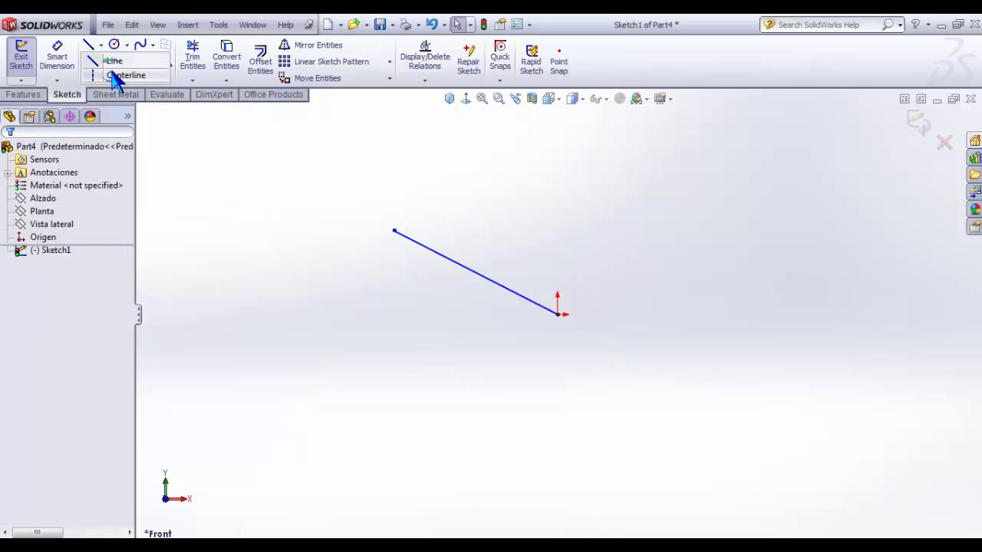
pyautogui.click(115, 72)
pyautogui.click(557, 313)
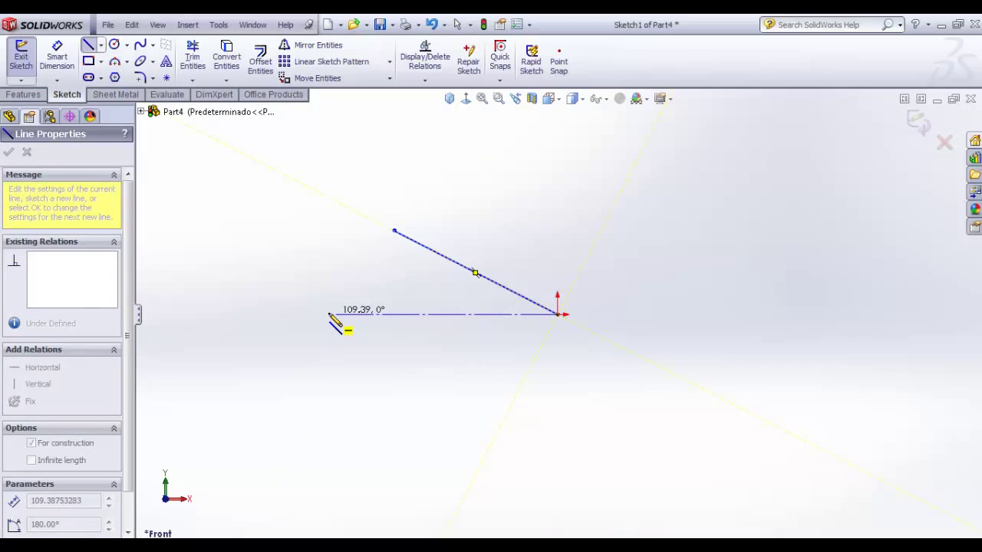
pyautogui.click(328, 313)
pyautogui.rightClick(488, 251)
pyautogui.click(530, 165)
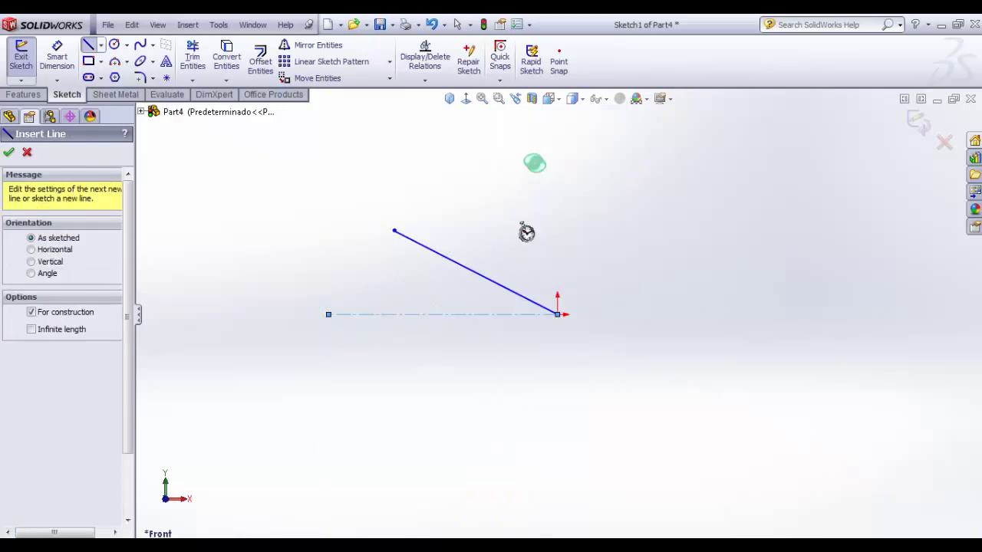
# Step: Dimension the angle between the sloped line and the centerline as 25° and exit the sketch
pyautogui.scroll(-2, 501, 272)
pyautogui.click(57, 57)
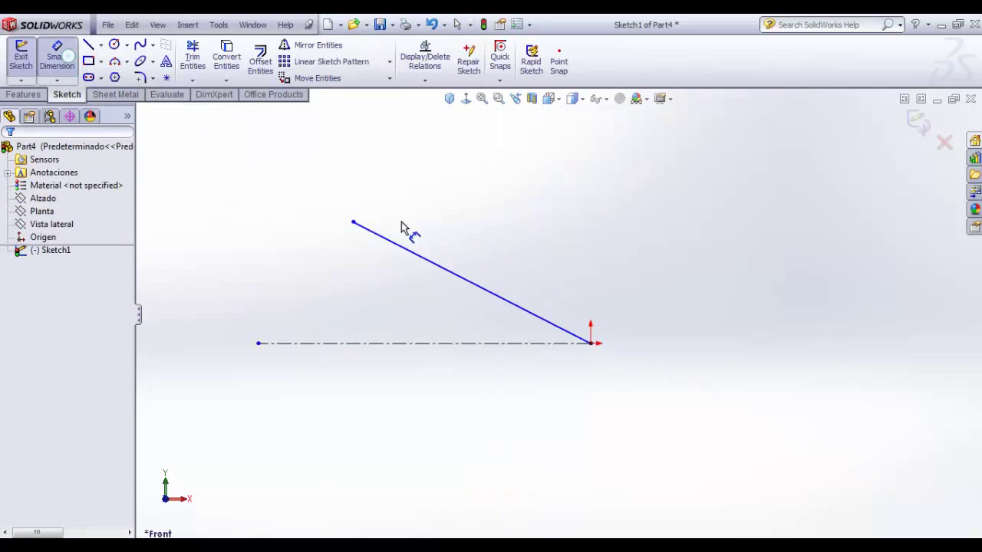
pyautogui.click(459, 277)
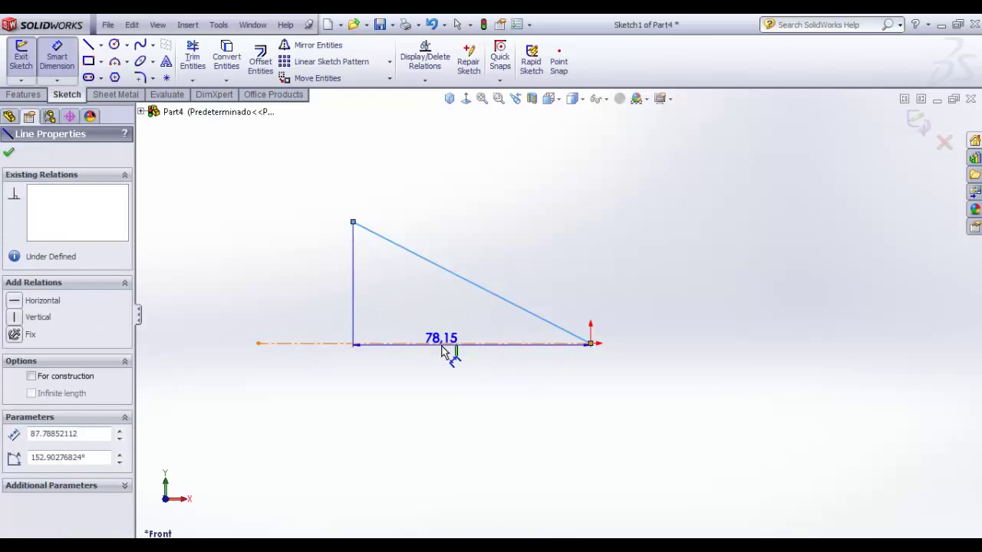
pyautogui.click(448, 344)
pyautogui.click(421, 318)
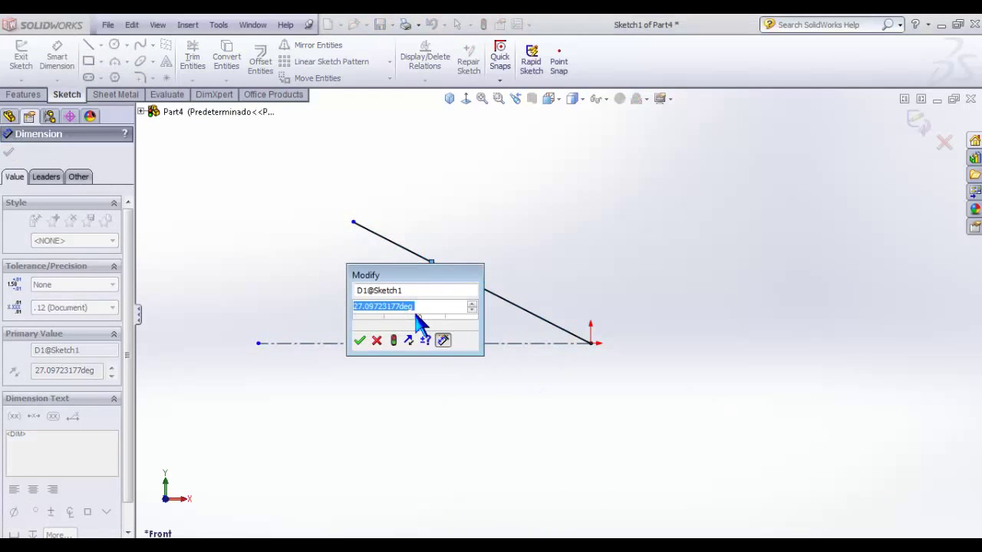
pyautogui.write('25')
pyautogui.press('Return')
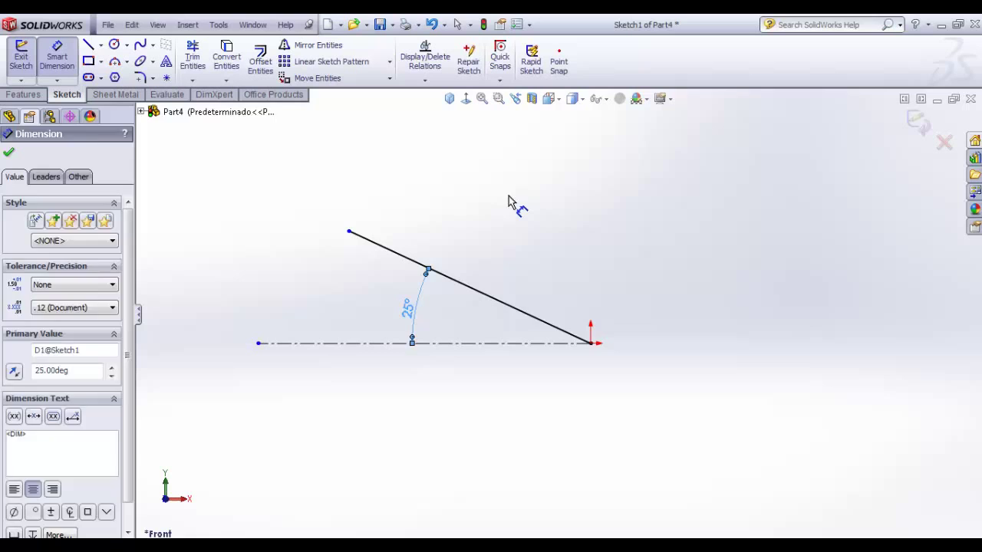
pyautogui.rightClick(508, 201)
pyautogui.click(541, 204)
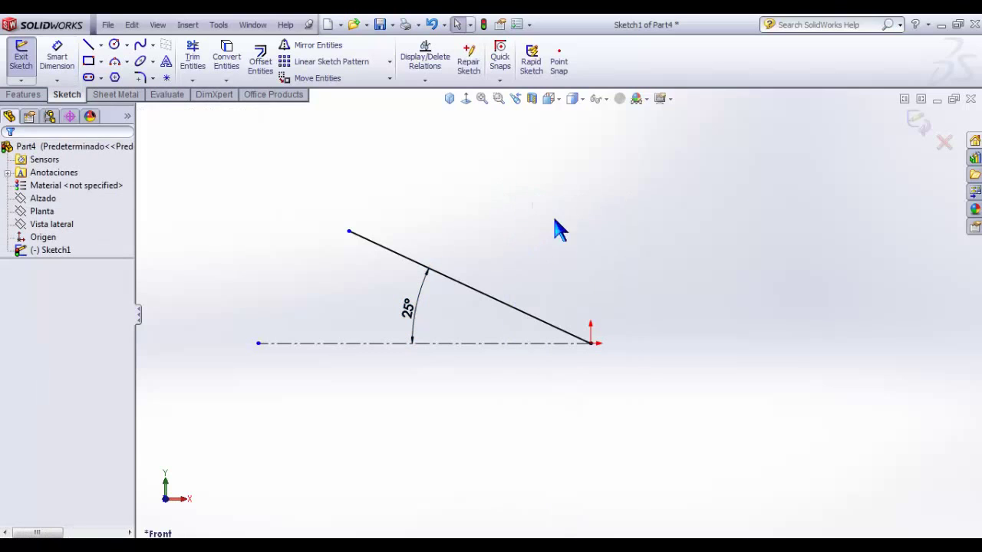
pyautogui.click(923, 129)
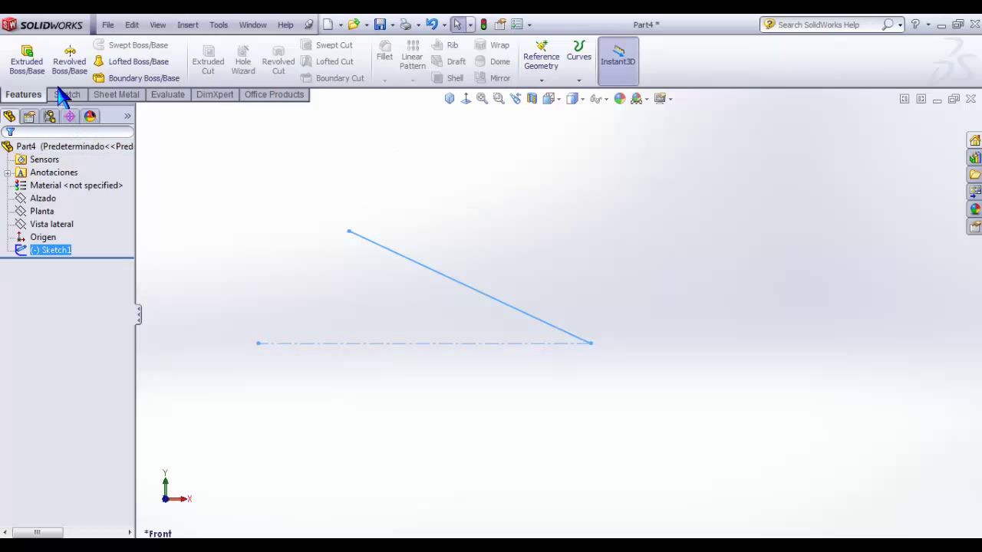
# Step: Create a reference plane offset 100 mm from the Alzado plane
pyautogui.click(537, 65)
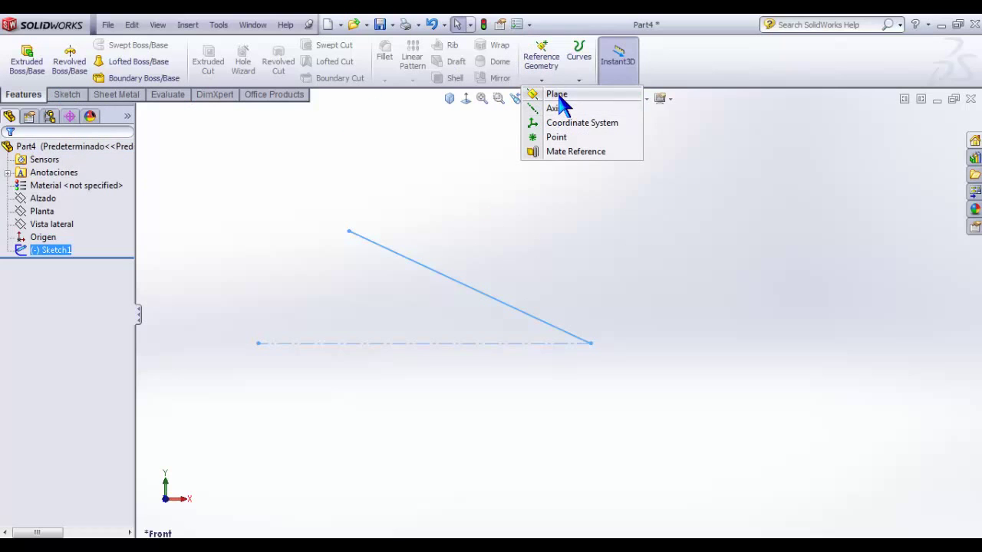
pyautogui.click(558, 99)
pyautogui.moveTo(493, 248); pyautogui.dragTo(471, 271, button='middle')
pyautogui.click(141, 112)
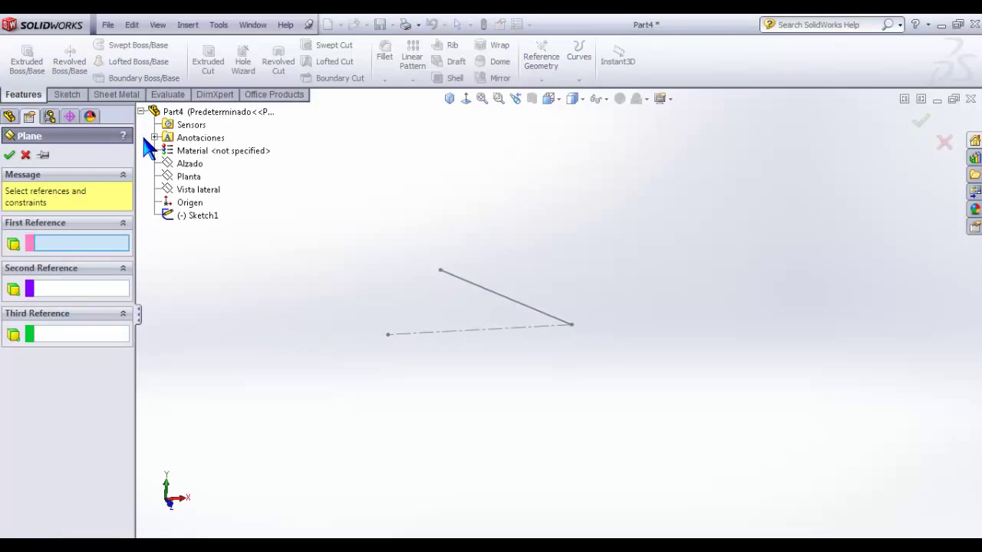
pyautogui.click(190, 164)
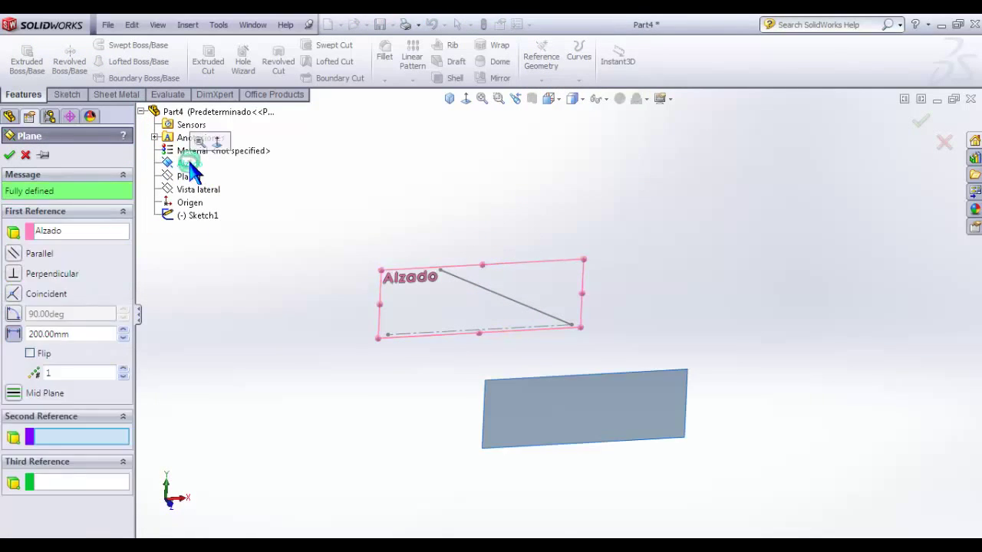
pyautogui.doubleClick(84, 334)
pyautogui.write('100')
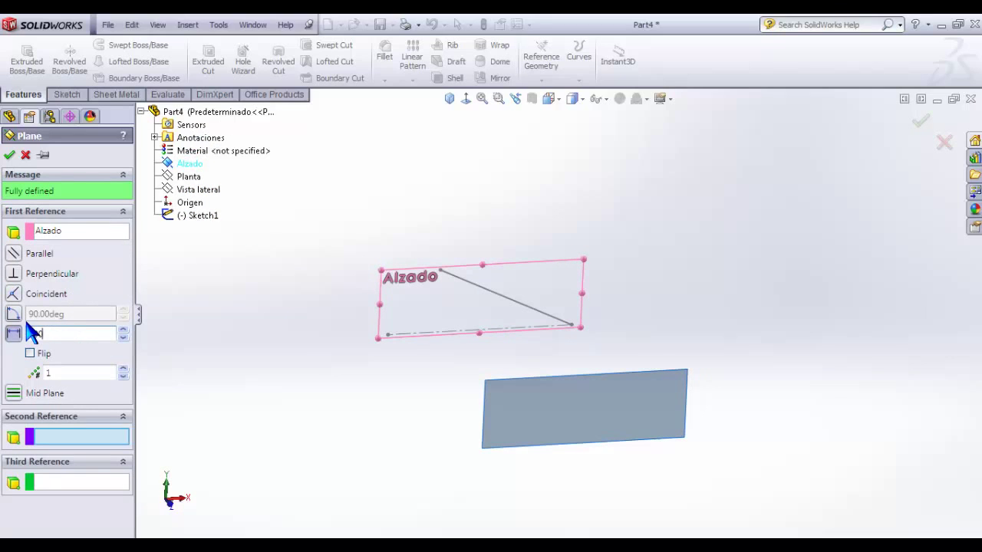
pyautogui.click(9, 156)
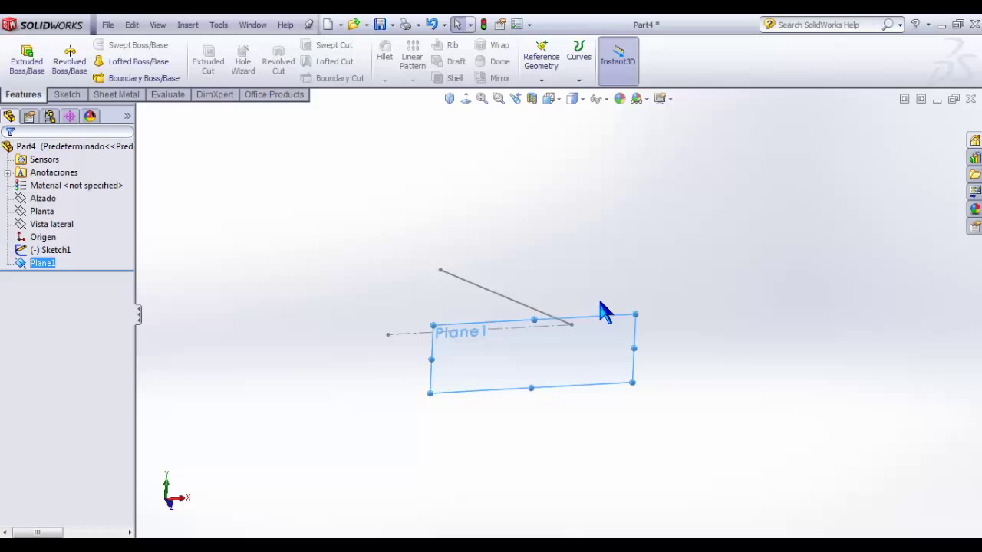
# Step: Sketch on the offset plane, convert the sloped line of the first sketch into it, and exit the sketch
pyautogui.click(607, 323)
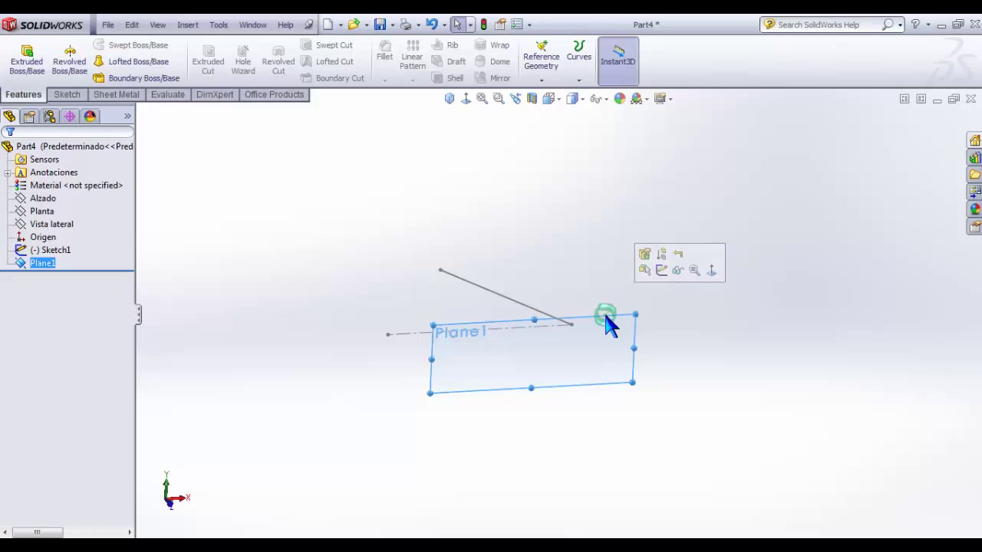
pyautogui.click(661, 270)
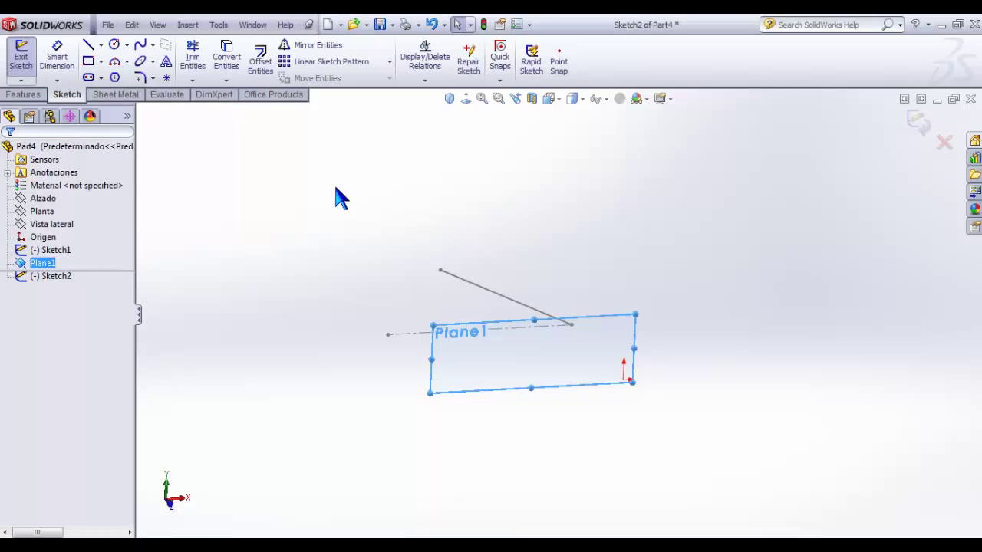
pyautogui.click(228, 68)
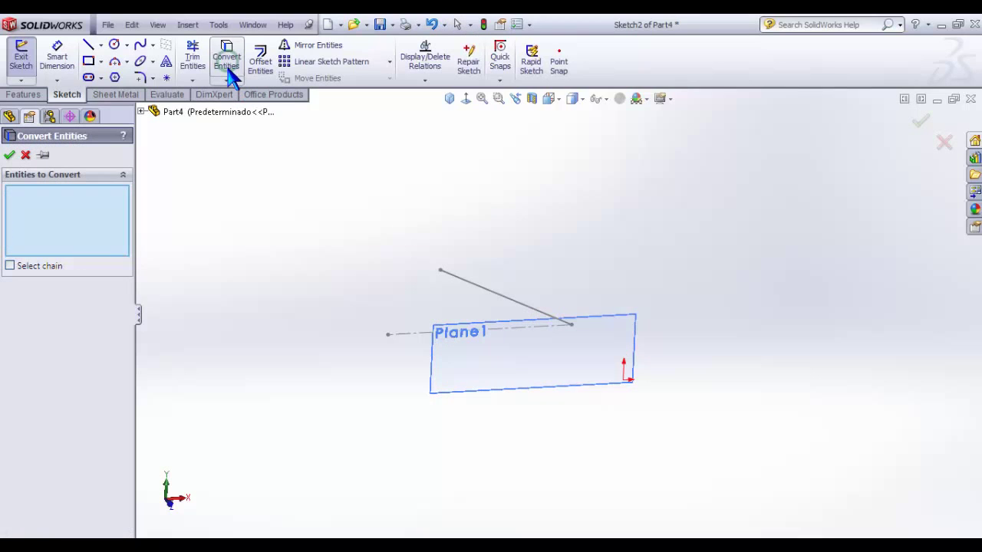
pyautogui.click(474, 289)
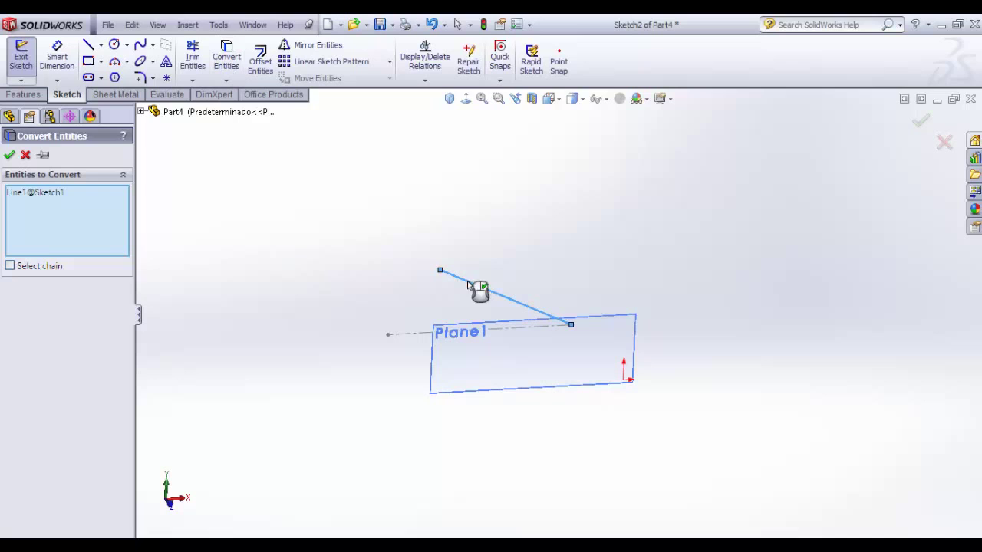
pyautogui.click(9, 155)
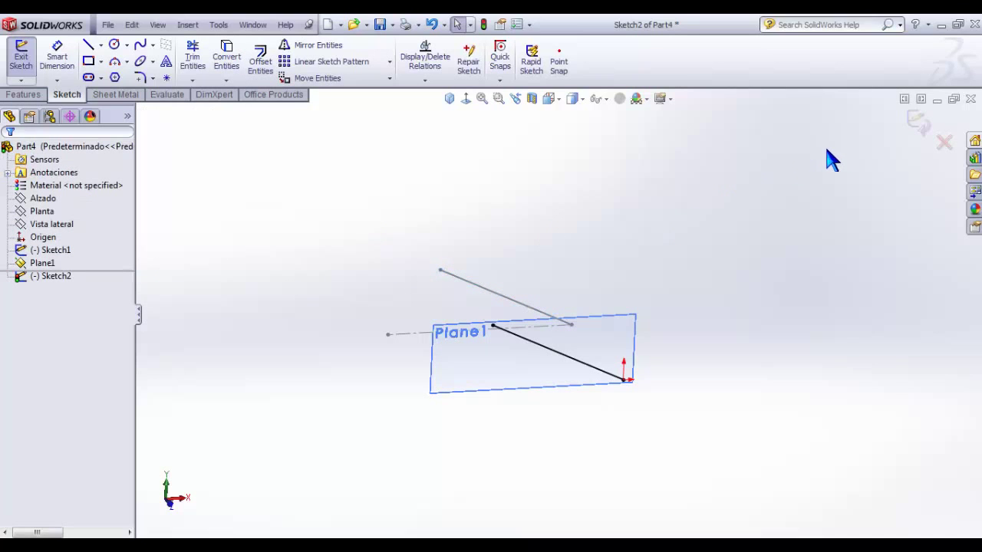
pyautogui.click(919, 123)
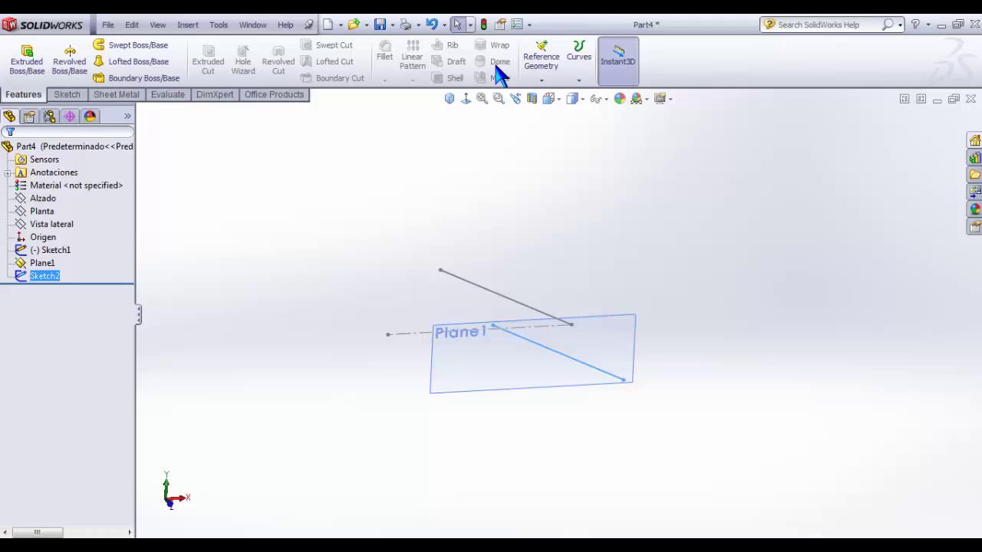
# Step: Create a reference plane coincident with the sloped lines of both sketches
pyautogui.click(542, 61)
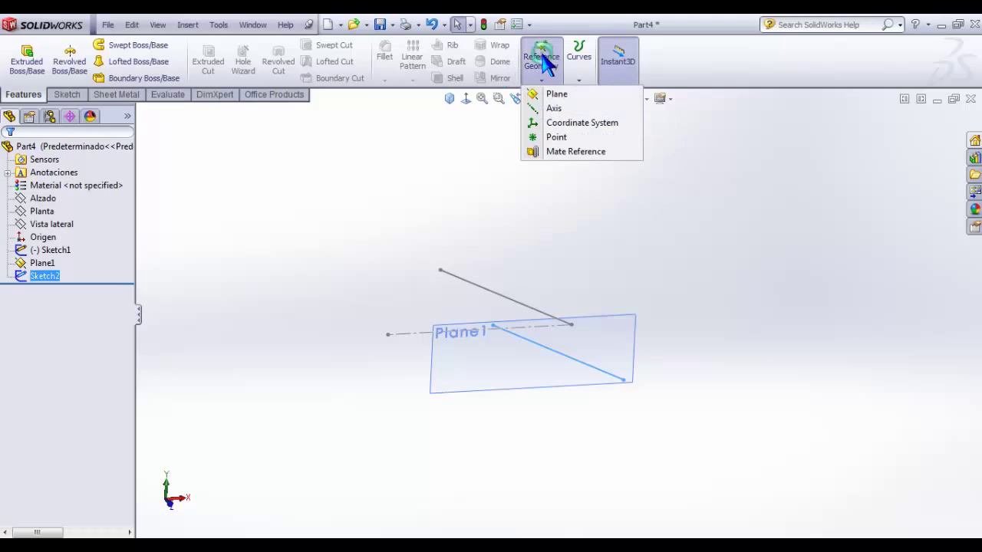
pyautogui.click(557, 95)
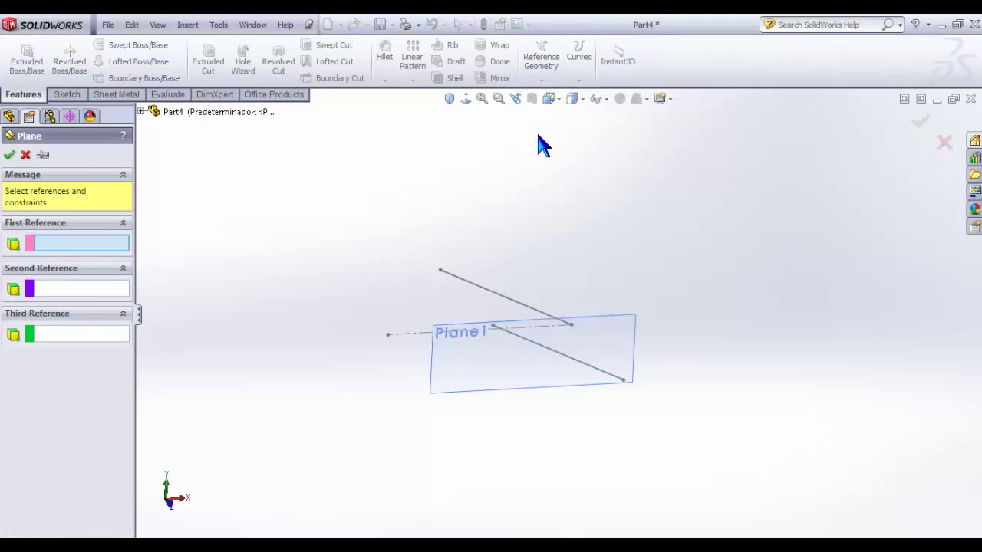
pyautogui.click(484, 288)
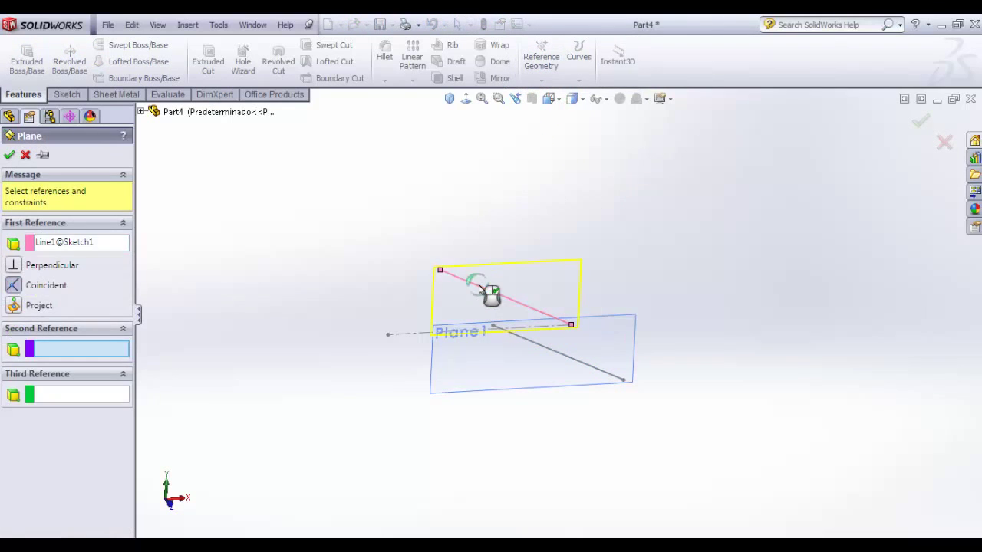
pyautogui.click(530, 346)
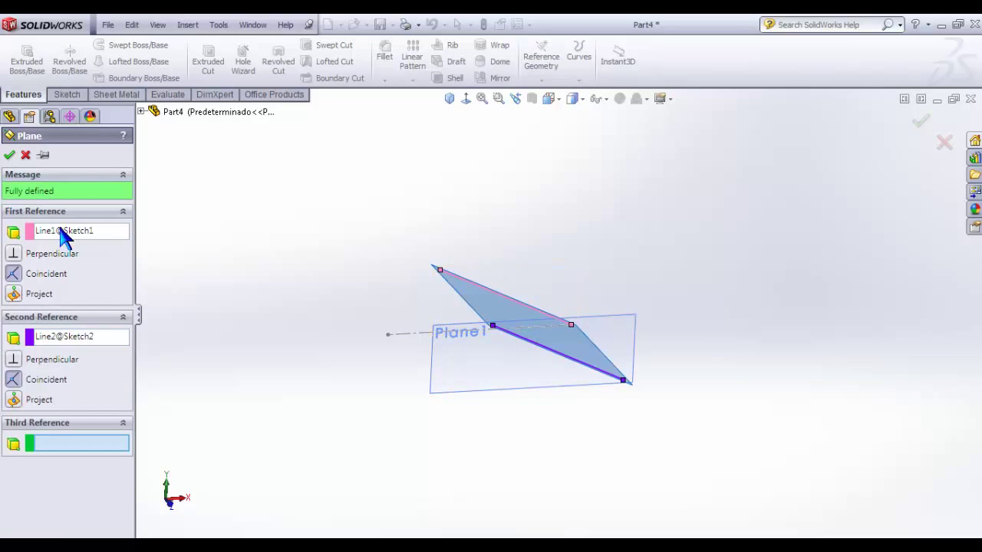
pyautogui.click(9, 154)
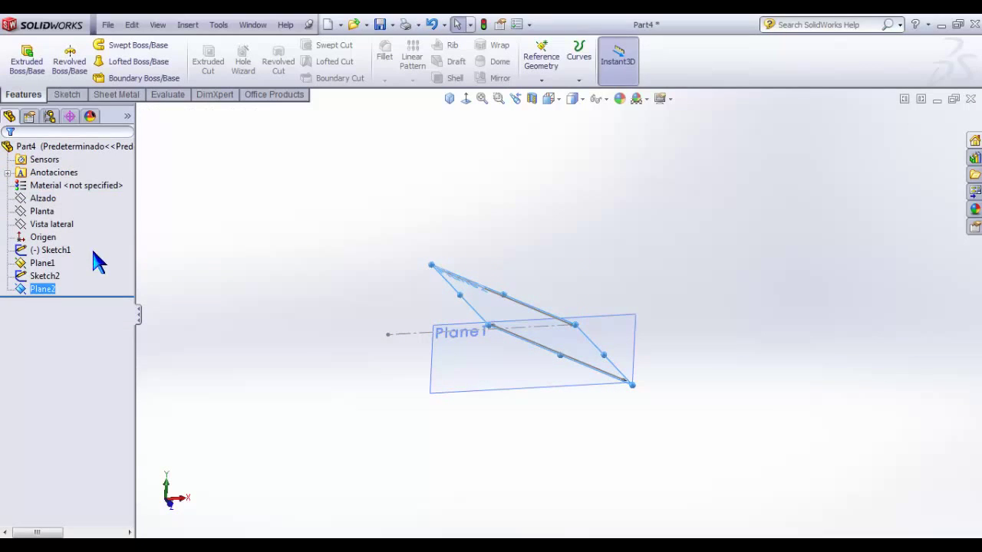
# Step: Rename the newest reference plane as "Plane for Sheet Metal"
pyautogui.click(48, 289)
pyautogui.click(61, 289)
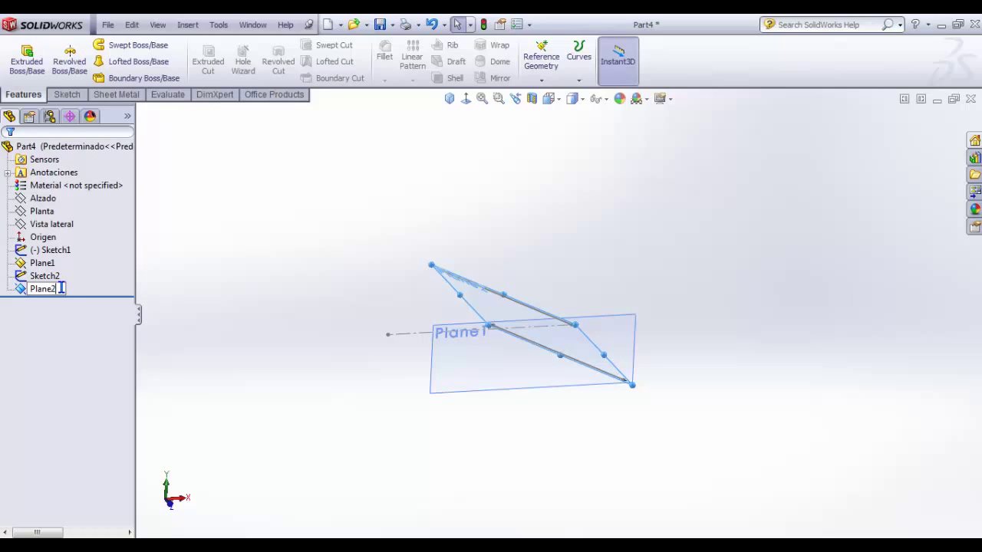
pyautogui.press('BackSpace')
pyautogui.write('for Sheet')
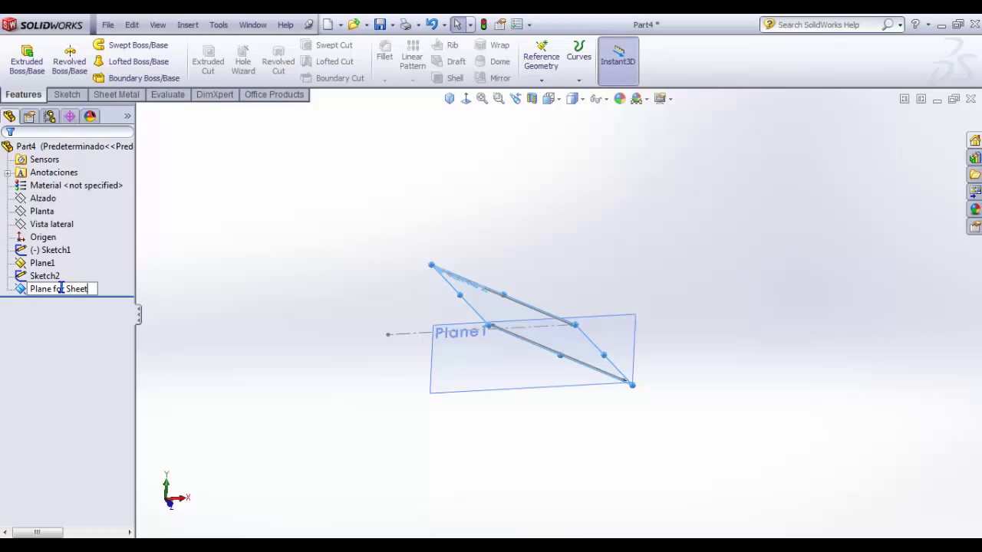
pyautogui.write(' Metal')
pyautogui.press('Return')
pyautogui.click(230, 268)
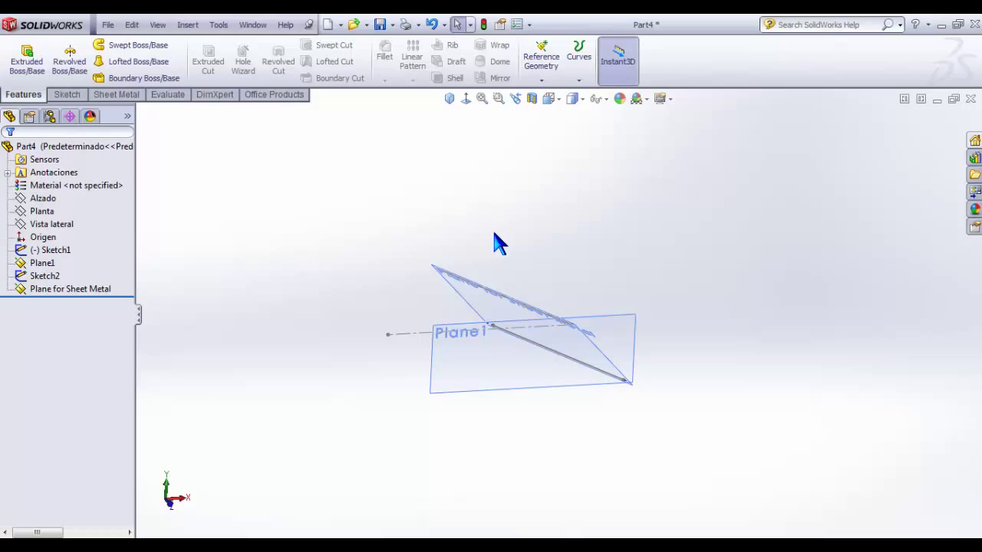
# Step: Start a sketch on Plane for Sheet Metal and draw a corner rectangle of about 203 by 68 mm from the origin
pyautogui.moveTo(557, 242)
pyautogui.mouseDown(button='middle')
pyautogui.moveTo(544, 248)
pyautogui.moveTo(548, 287)
pyautogui.moveTo(547, 237)
pyautogui.mouseUp(button='middle')
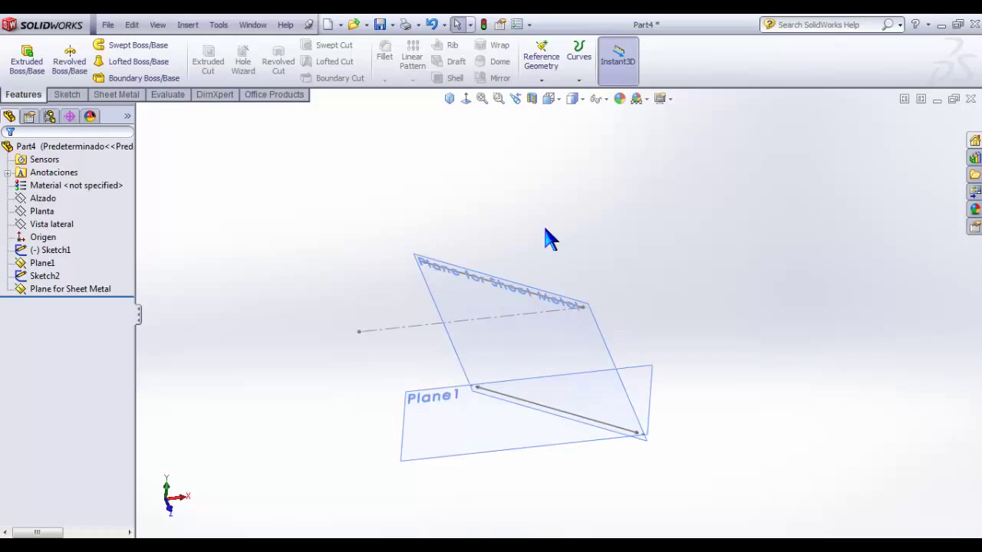
pyautogui.click(434, 299)
pyautogui.click(485, 245)
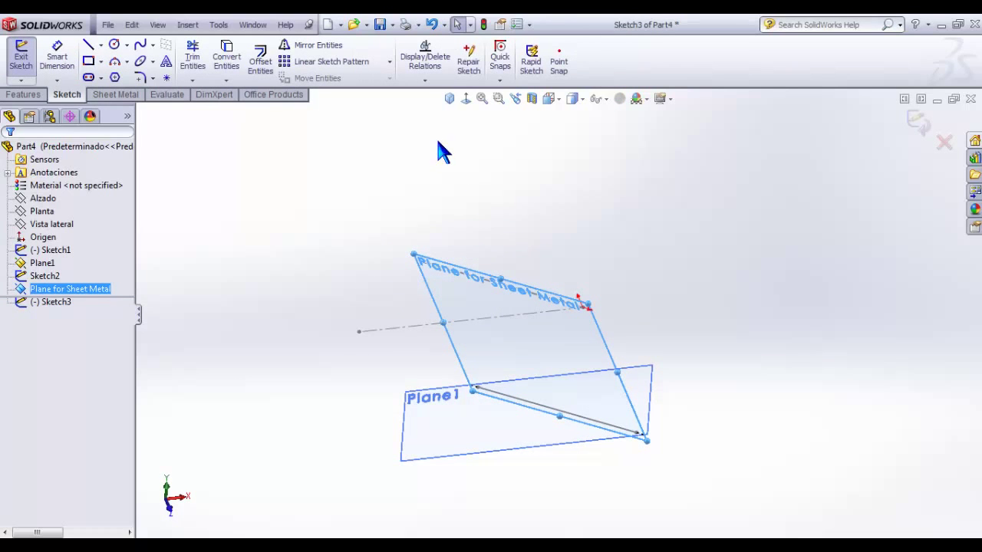
pyautogui.click(466, 99)
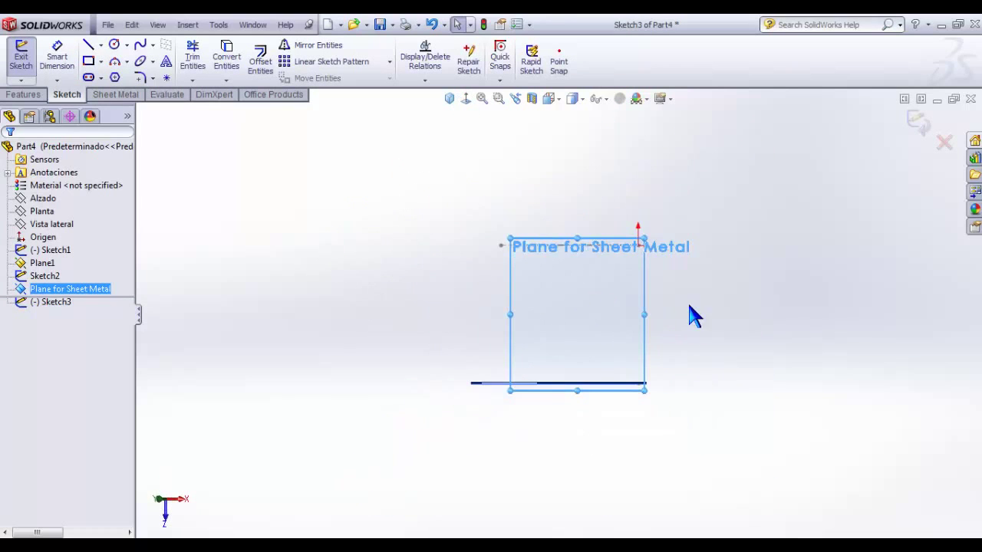
pyautogui.scroll(-2, 679, 223)
pyautogui.click(701, 223)
pyautogui.scroll(2, 698, 223)
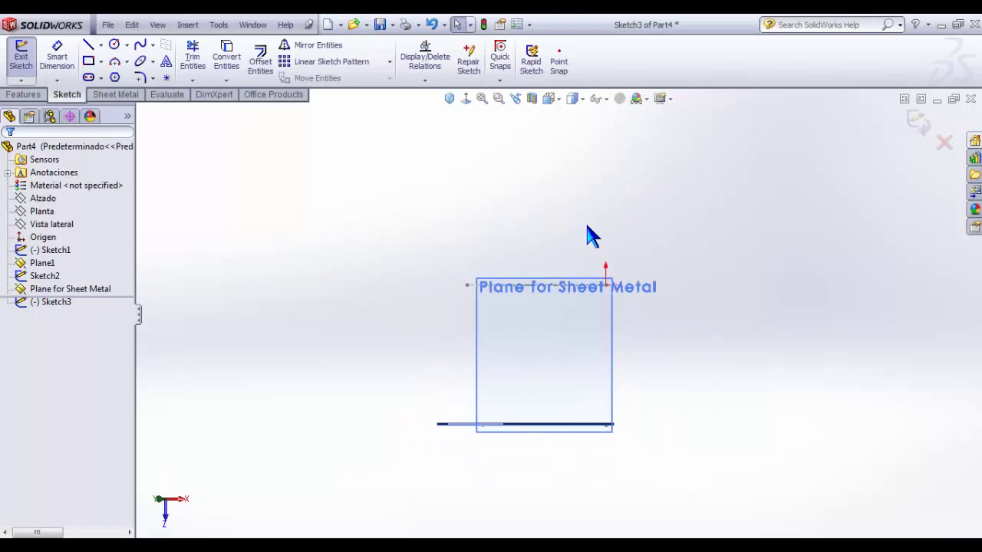
pyautogui.scroll(-1, 590, 235)
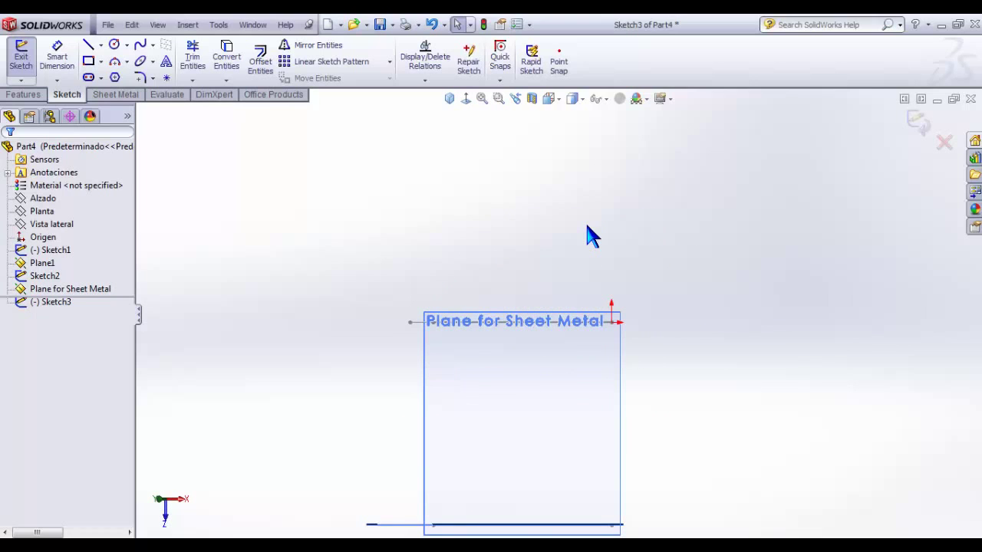
pyautogui.click(89, 62)
pyautogui.click(612, 322)
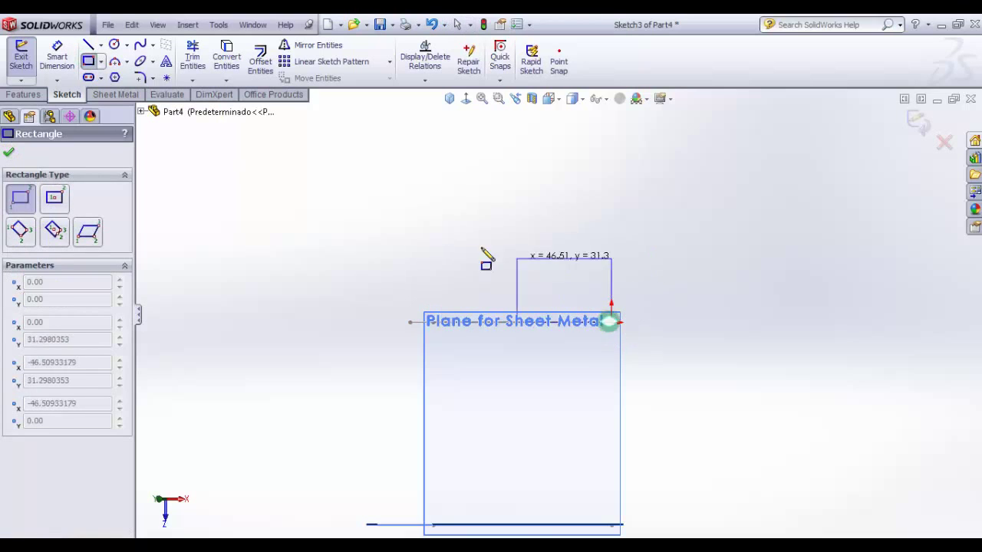
pyautogui.click(200, 186)
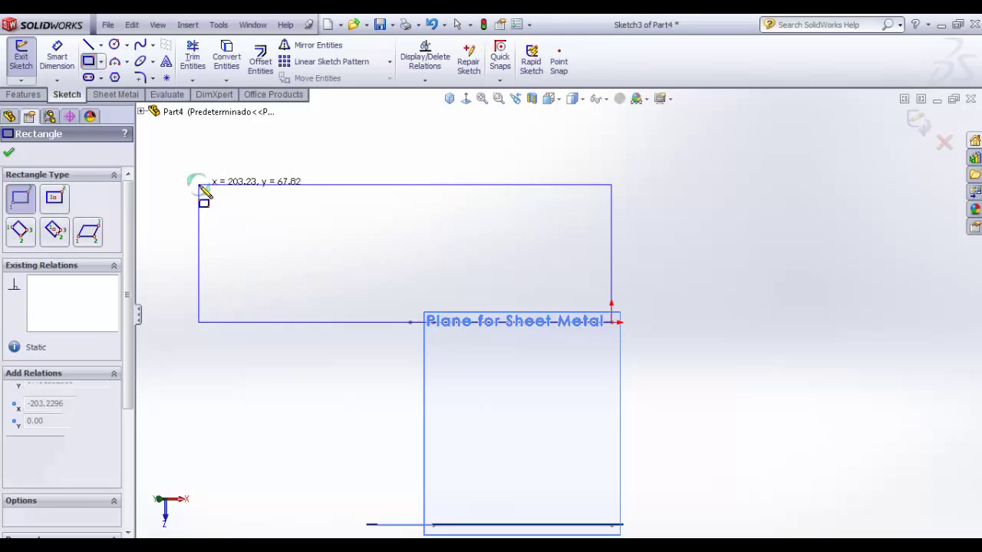
# Step: Dimension the rectangle's long horizontal side as 3600 mm
pyautogui.rightClick(456, 145)
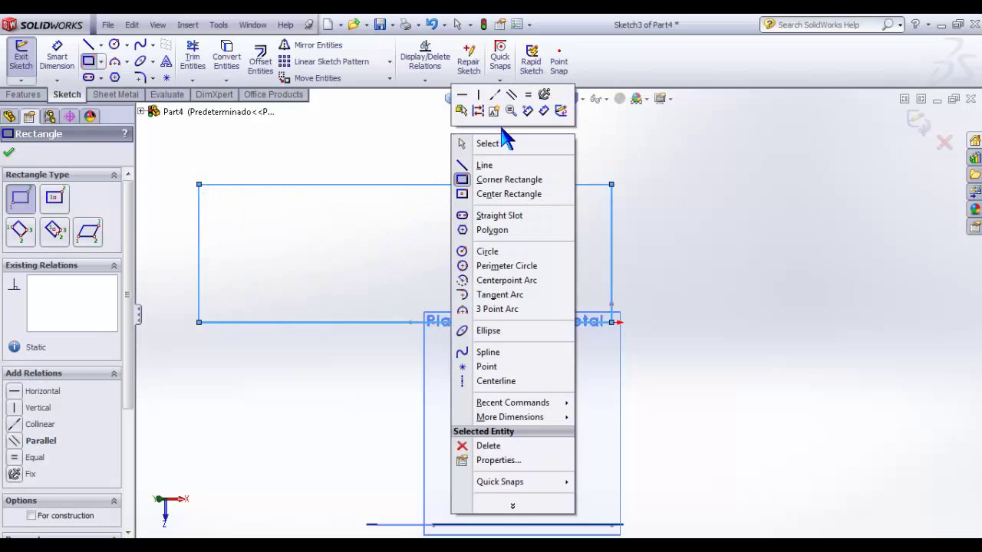
pyautogui.click(559, 110)
pyautogui.click(387, 326)
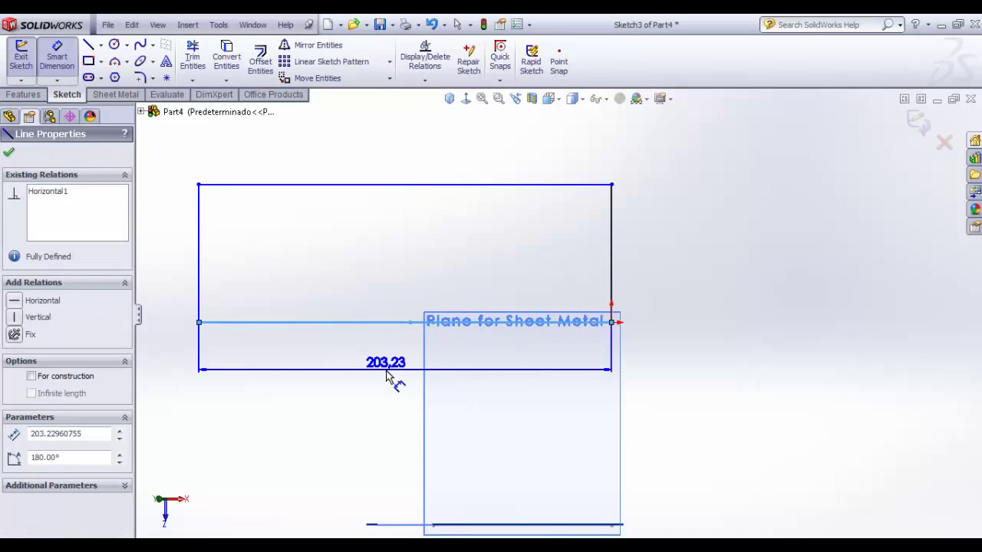
pyautogui.click(390, 376)
pyautogui.write('3600')
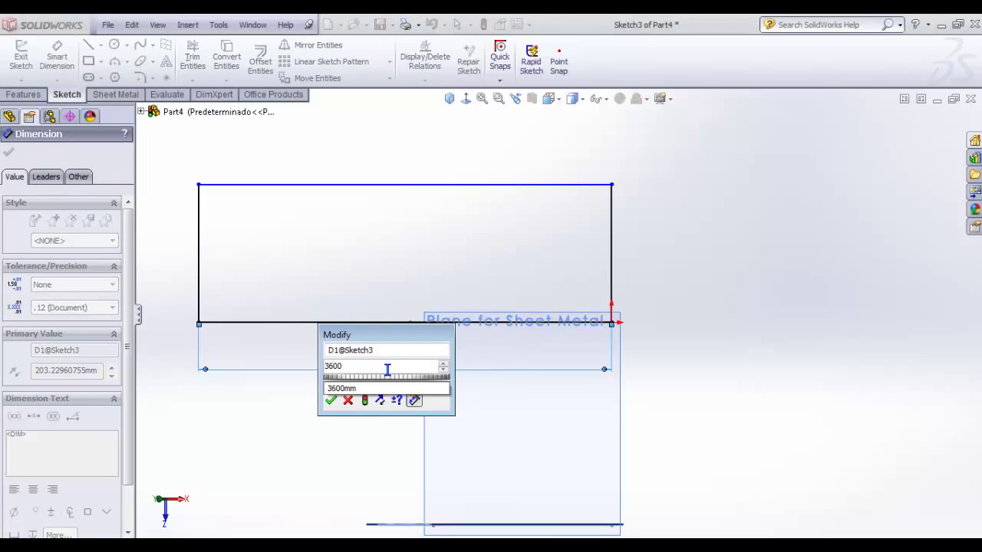
pyautogui.press('Return')
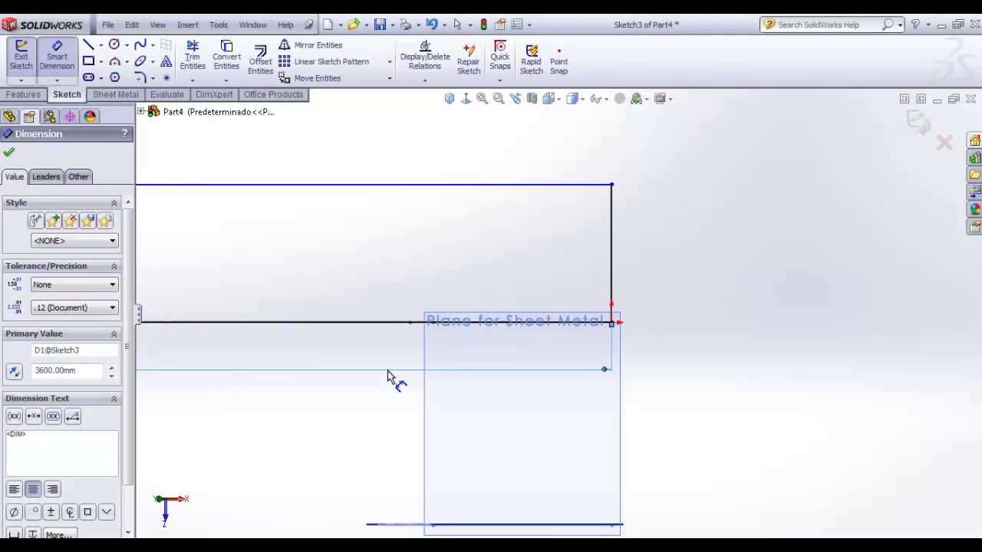
# Step: Dimension the rectangle's short vertical side as 1000 mm
pyautogui.press('f')
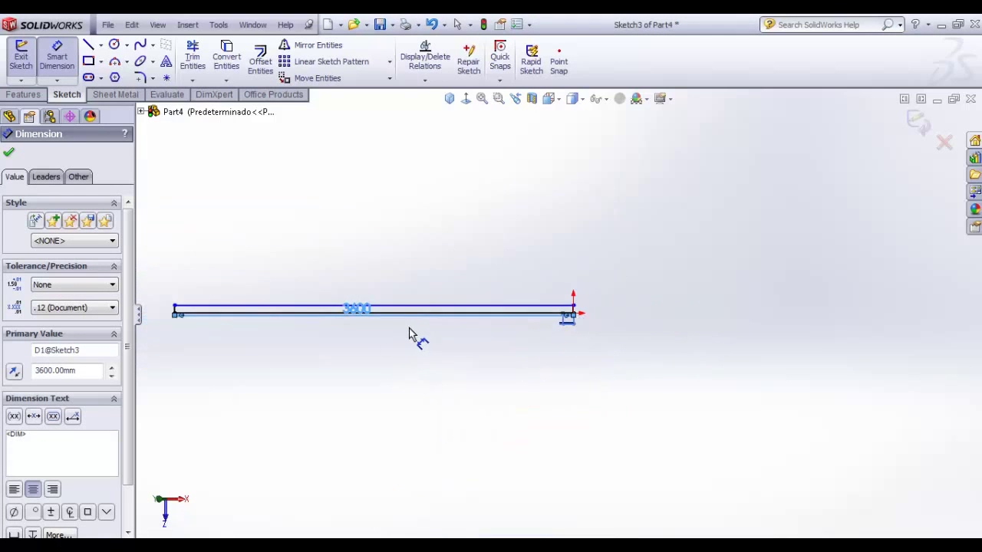
pyautogui.scroll(-3, 366, 302)
pyautogui.keyDown('ctrl'); pyautogui.moveTo(366, 302); pyautogui.dragTo(447, 329, button='middle'); pyautogui.keyUp('ctrl')
pyautogui.scroll(-6, 537, 322)
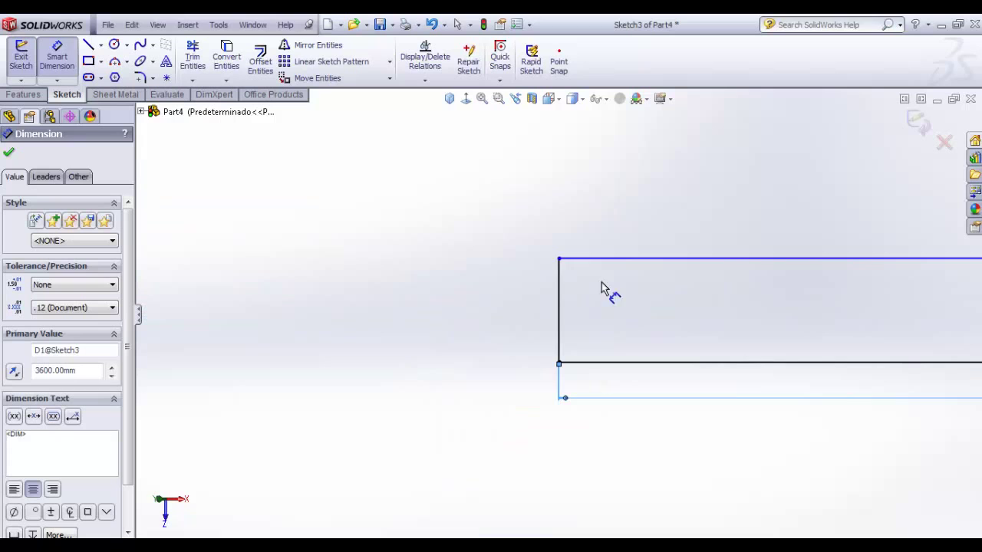
pyautogui.click(561, 299)
pyautogui.click(510, 310)
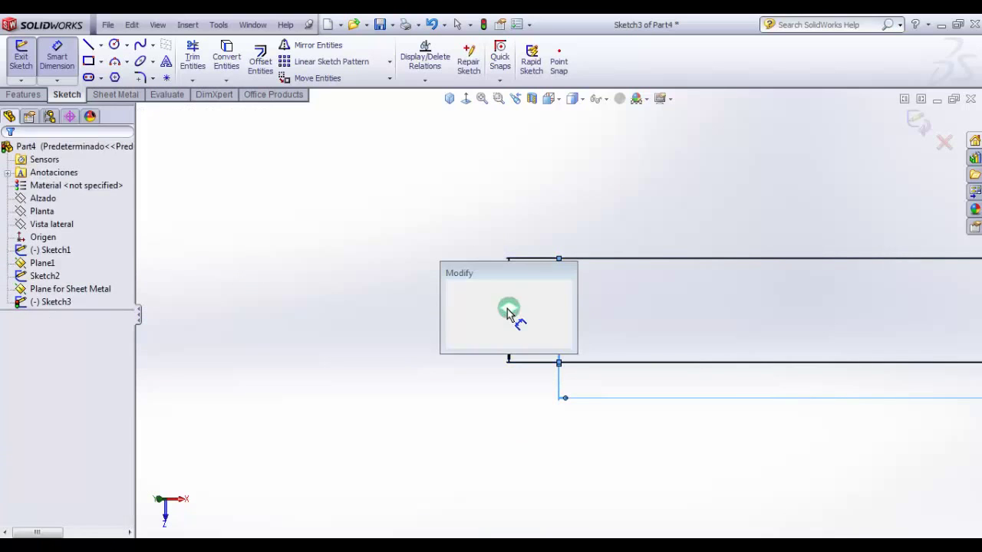
pyautogui.write('1')
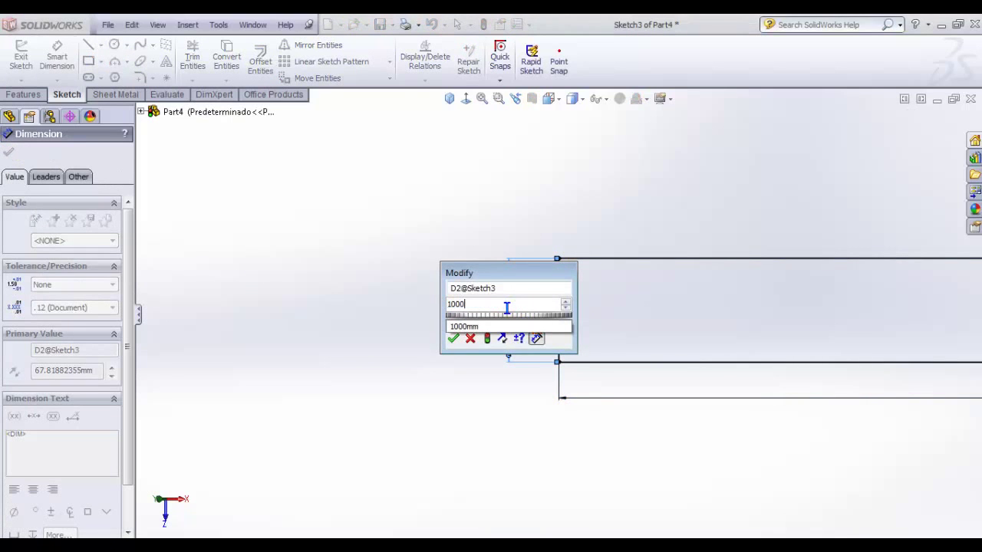
pyautogui.write('000')
pyautogui.press('Return')
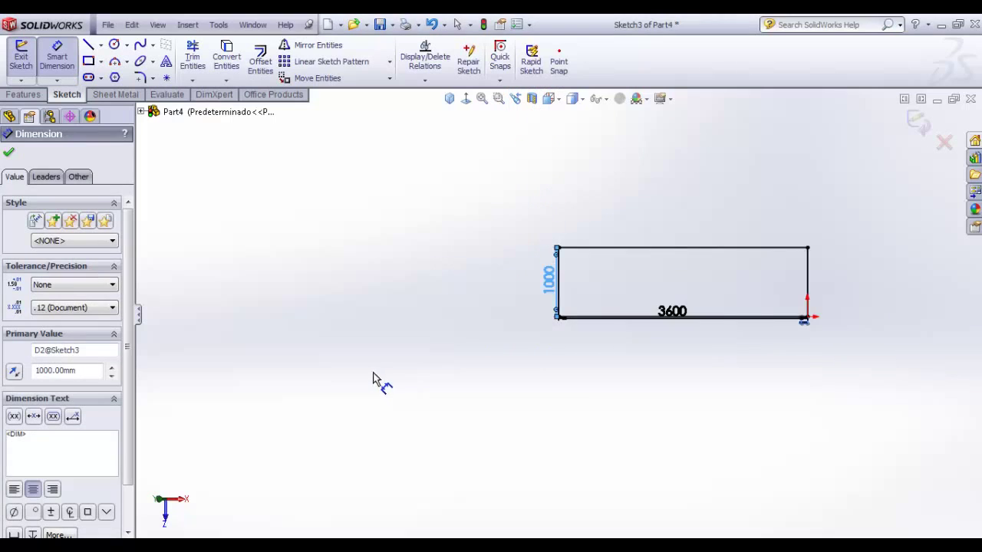
# Step: Move the 3600 mm dimension further below the rectangle and exit the sketch
pyautogui.moveTo(449, 329); pyautogui.dragTo(449, 353)
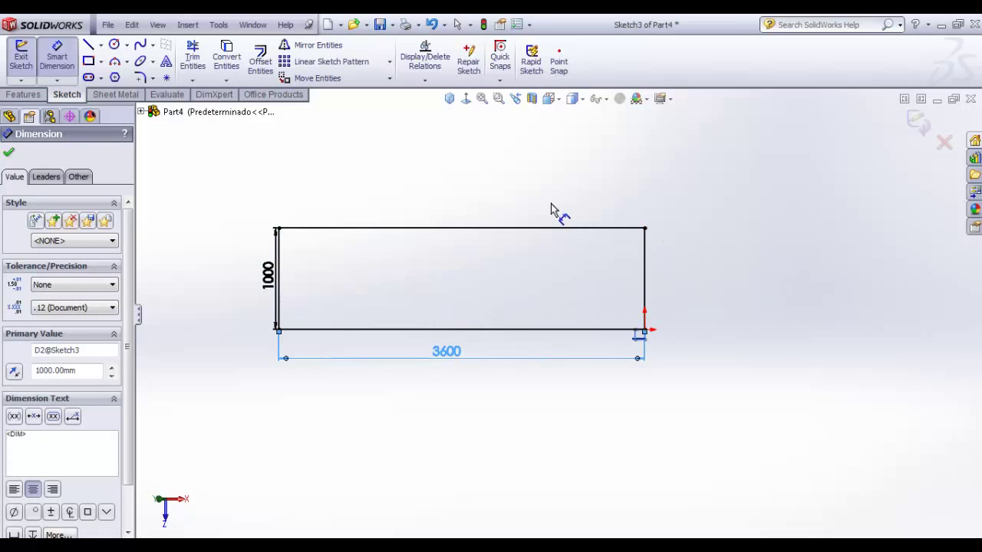
pyautogui.rightClick(560, 190)
pyautogui.click(587, 196)
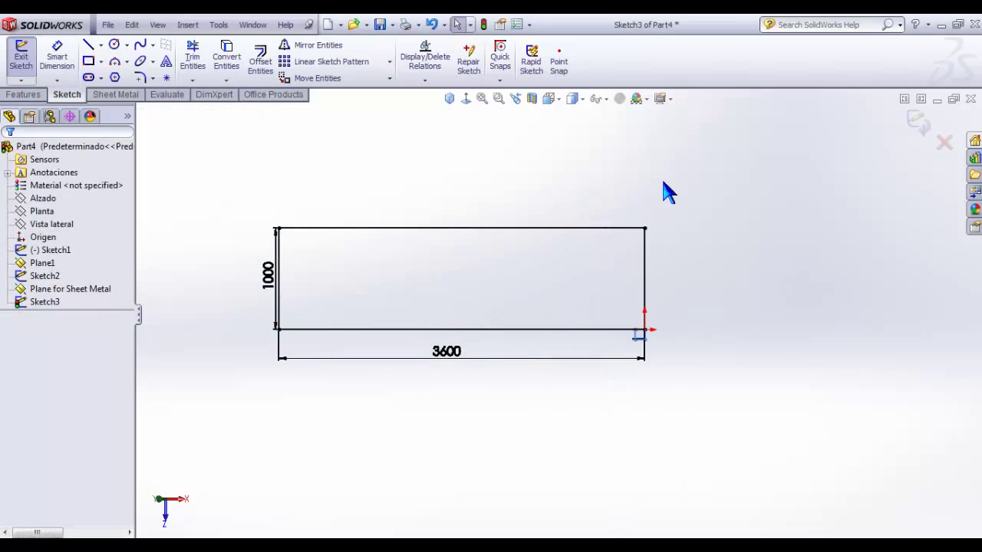
pyautogui.click(913, 127)
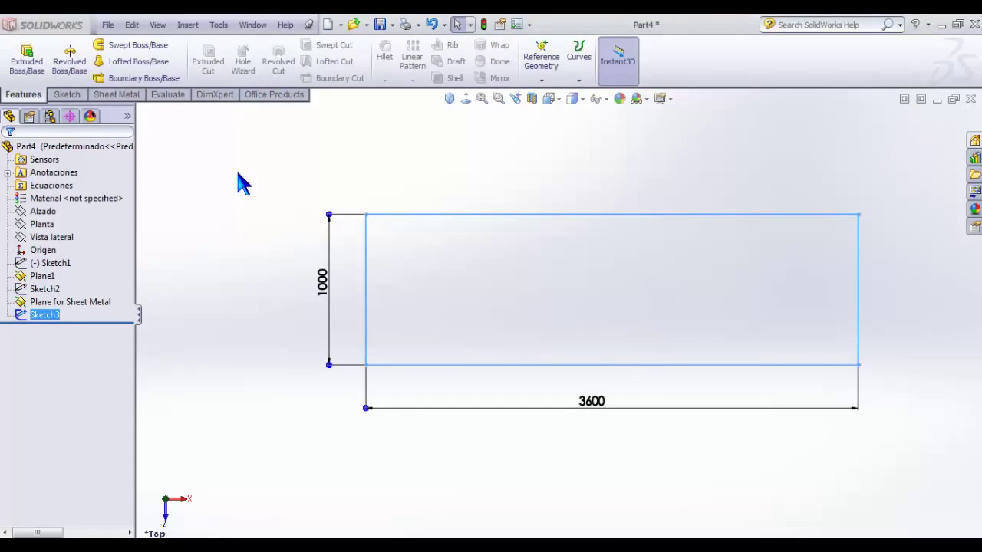
# Step: Create a sheet metal base flange 10 mm thick from the rectangle sketch, with K-Factor 0.5 and Tear auto relief
pyautogui.click(119, 95)
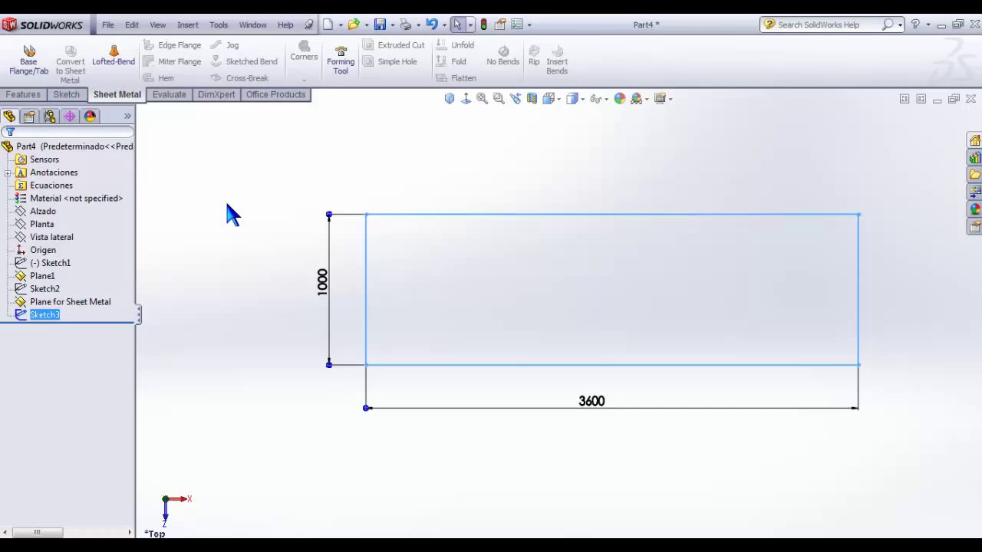
pyautogui.click(32, 61)
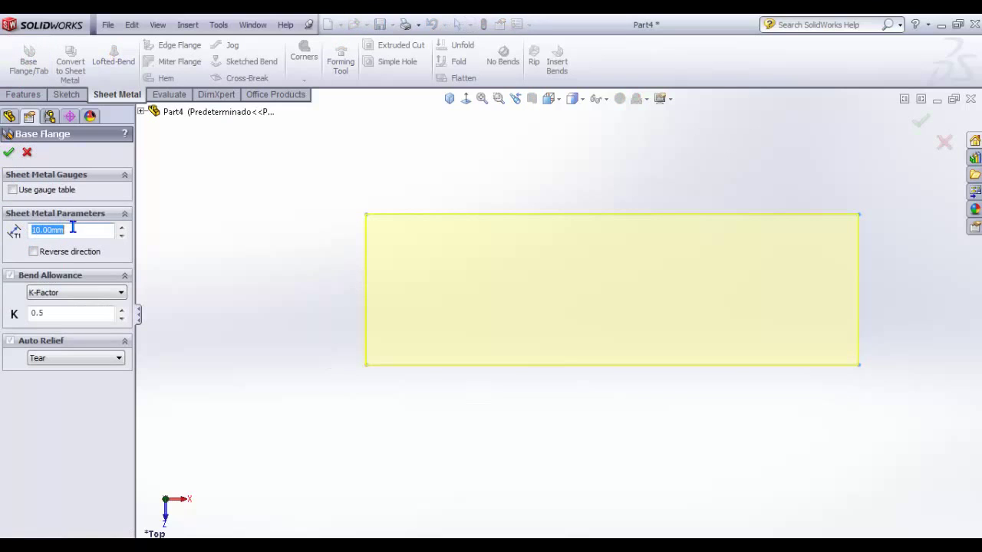
pyautogui.doubleClick(70, 229)
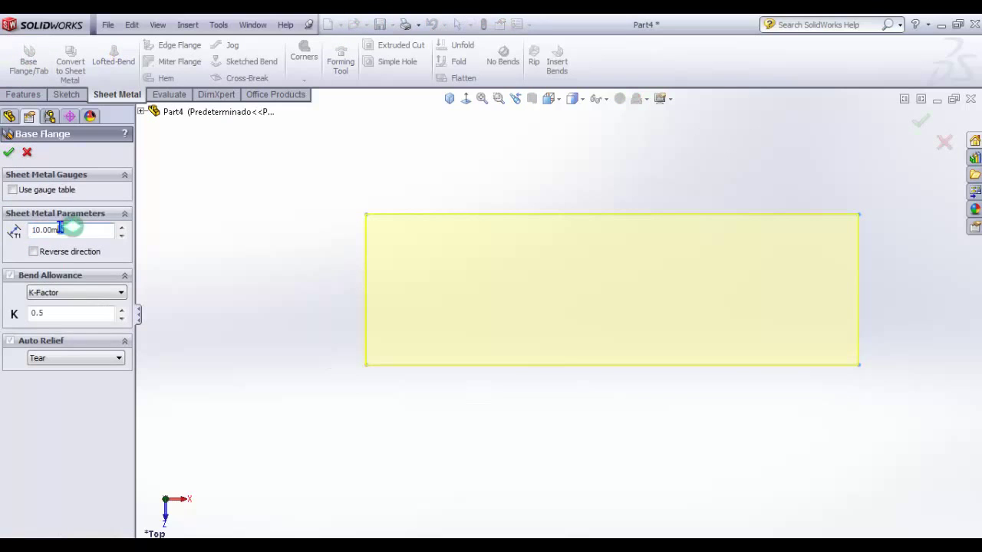
pyautogui.click(9, 155)
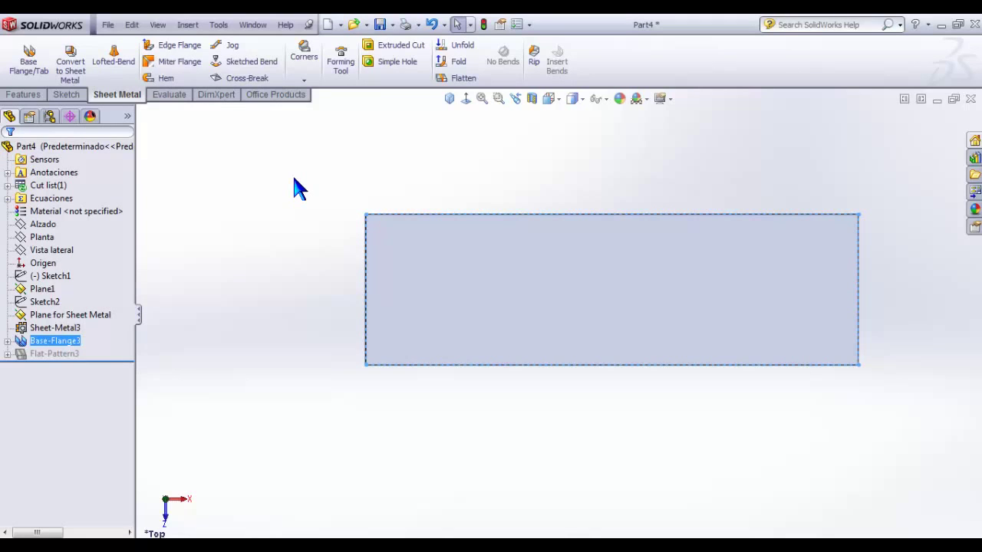
# Step: Start a Hole Wizard plain hole with the ISO standard and the Tap Drills type
pyautogui.click(23, 95)
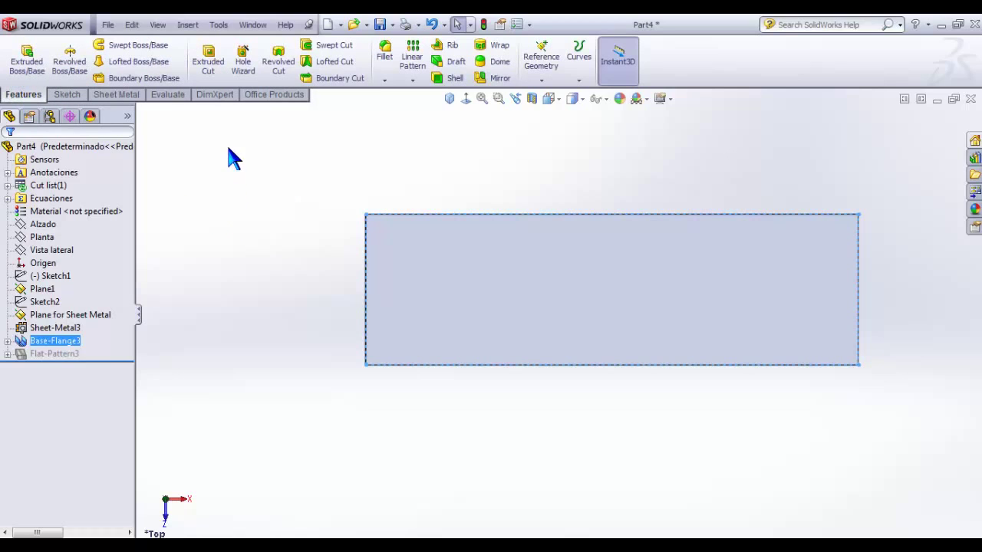
pyautogui.click(245, 66)
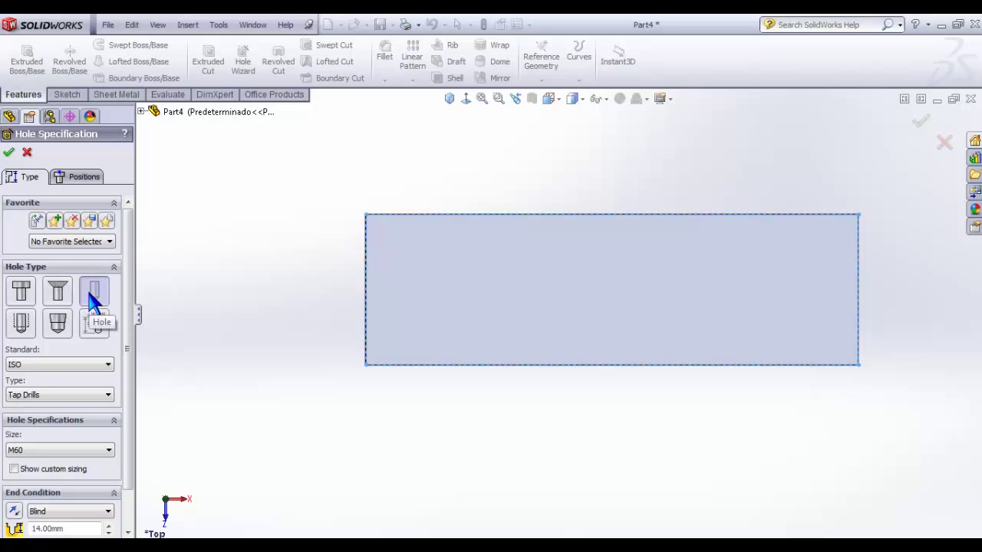
pyautogui.click(107, 367)
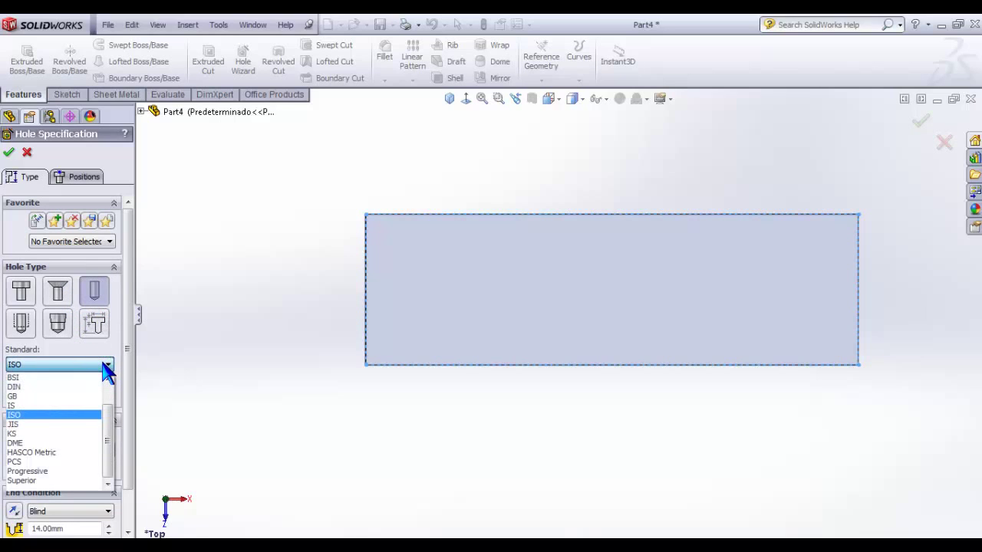
pyautogui.click(60, 415)
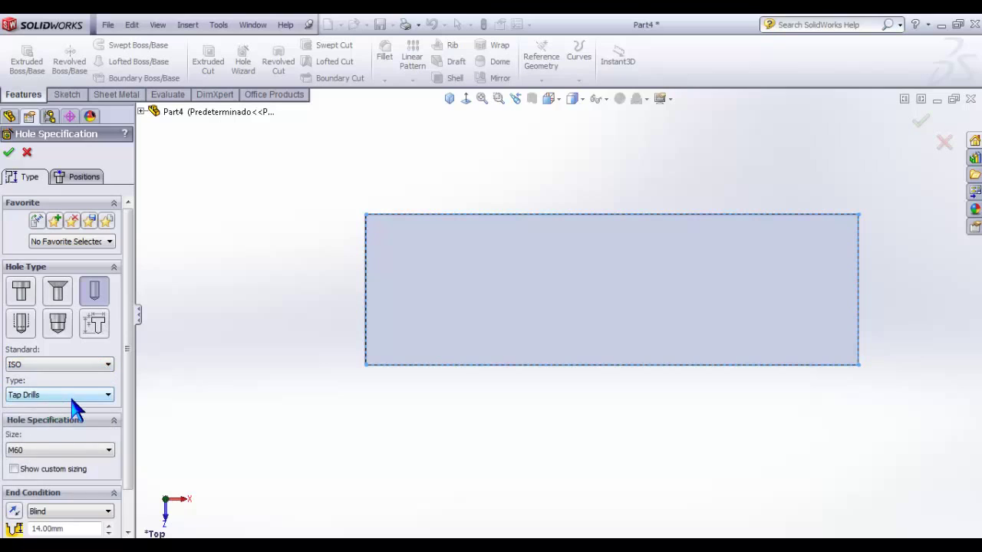
pyautogui.click(97, 396)
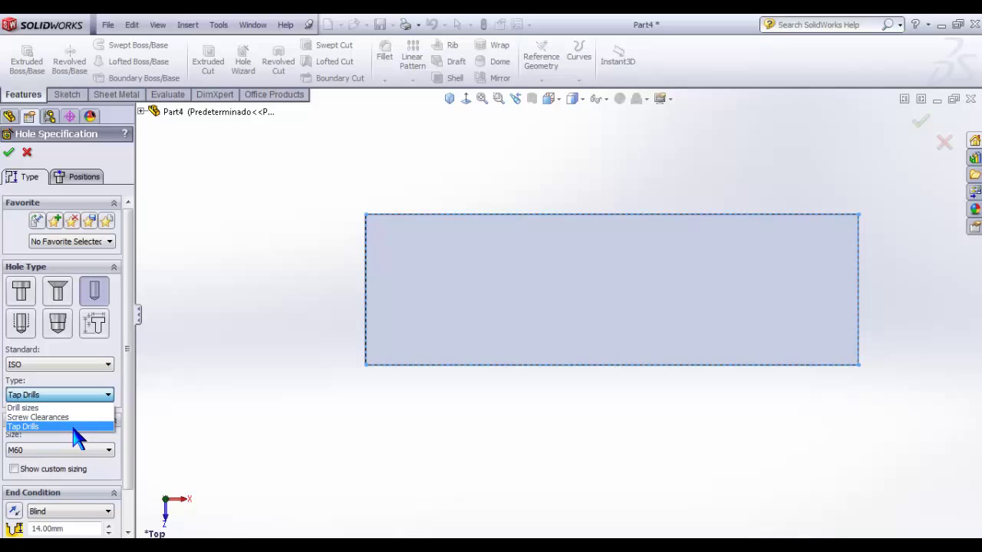
pyautogui.click(74, 428)
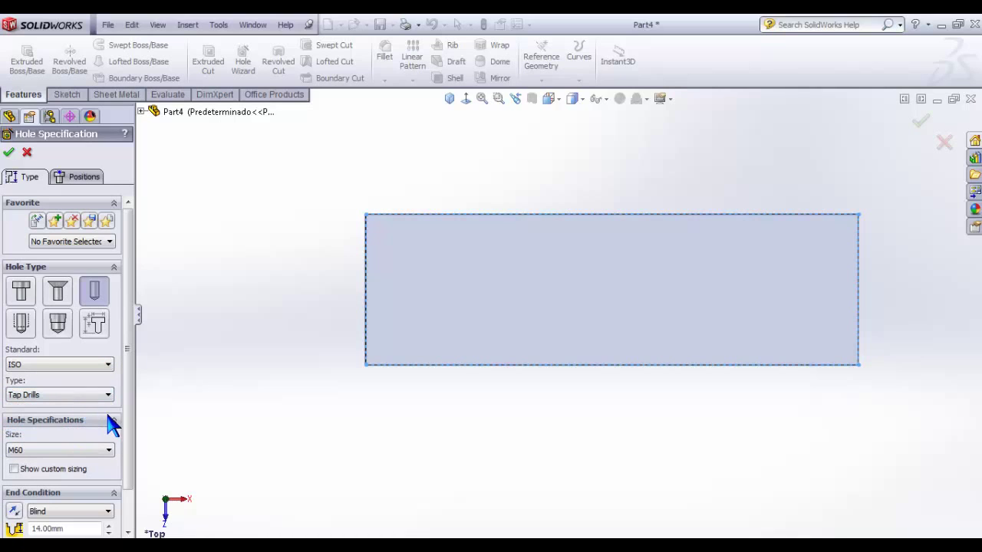
# Step: Set the hole size to M60 and its end condition to Through All
pyautogui.moveTo(130, 405); pyautogui.dragTo(131, 461)
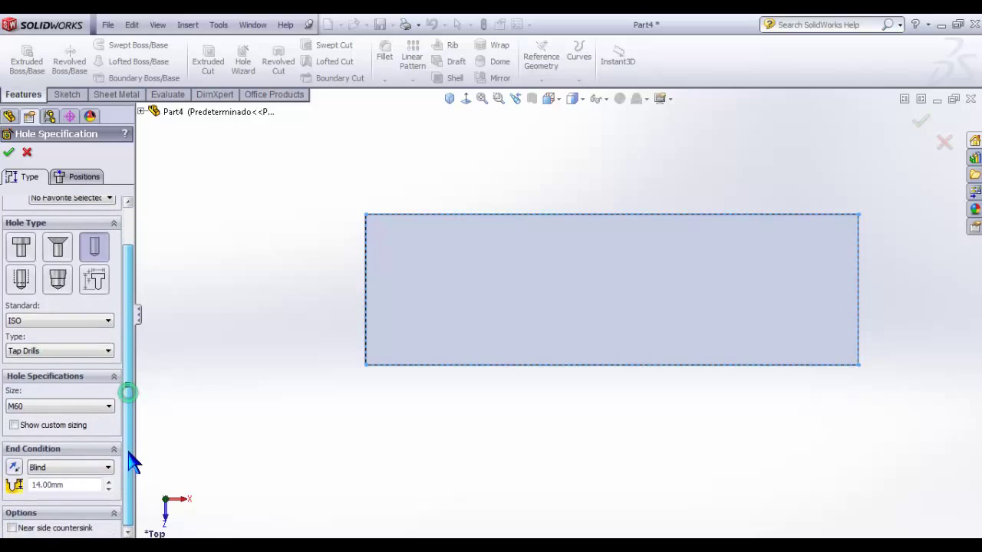
pyautogui.click(109, 407)
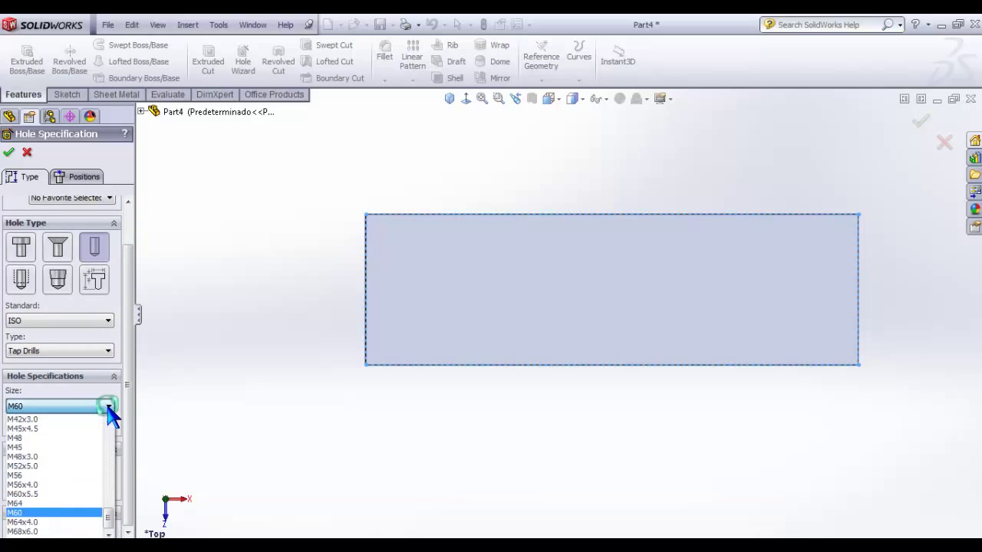
pyautogui.click(25, 512)
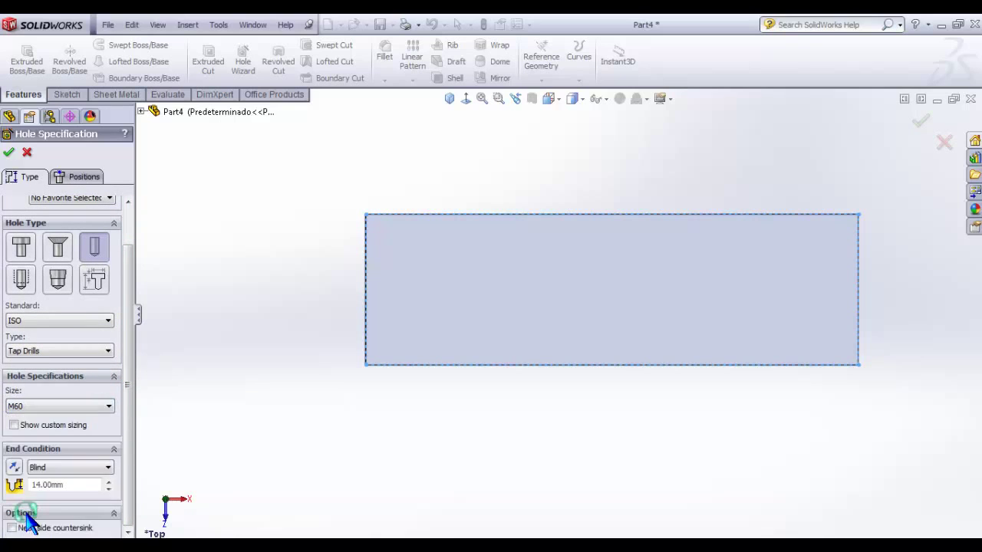
pyautogui.click(107, 468)
pyautogui.click(78, 490)
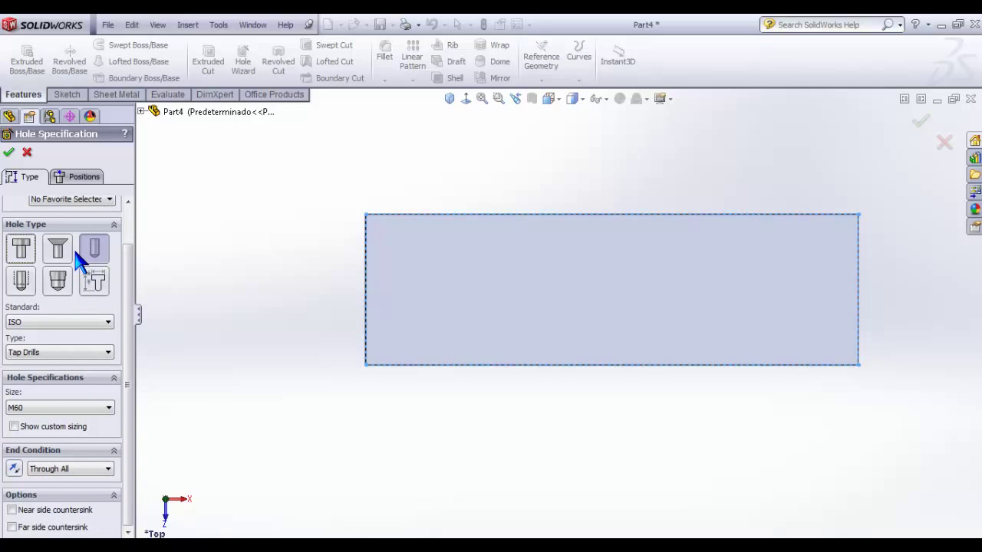
# Step: Position the M60 tap-drill holes on the flange's large face and accept the hole feature
pyautogui.click(80, 181)
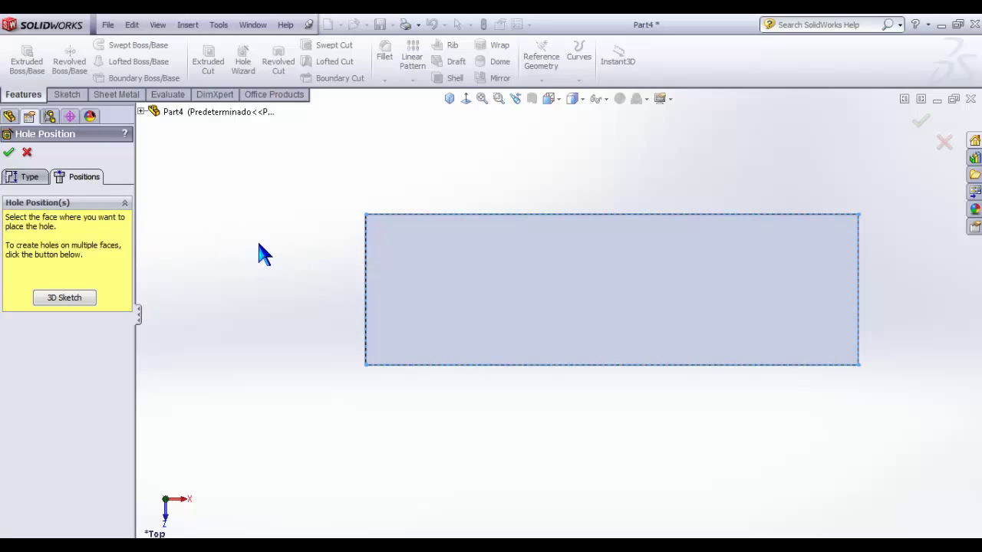
pyautogui.click(412, 283)
pyautogui.scroll(-5, 491, 307)
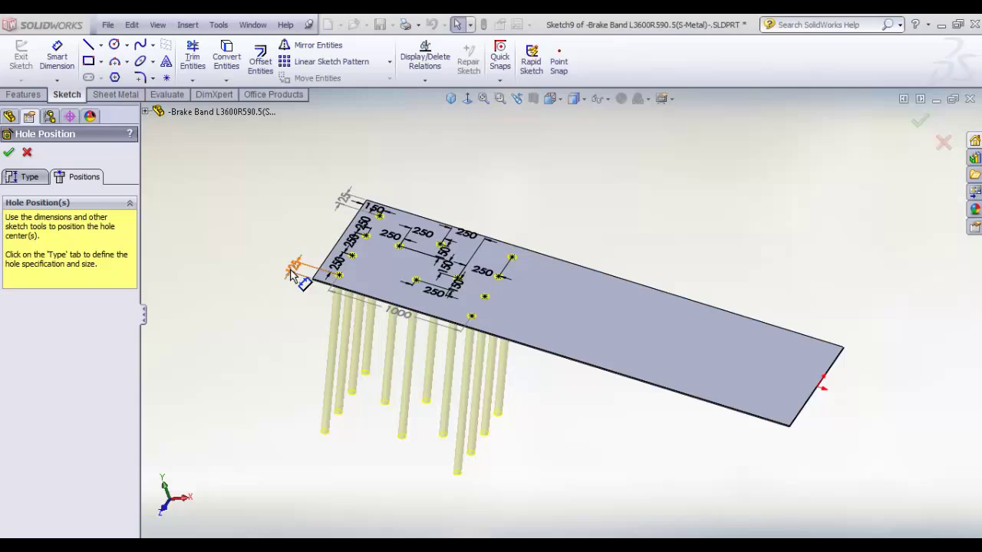
pyautogui.click(9, 153)
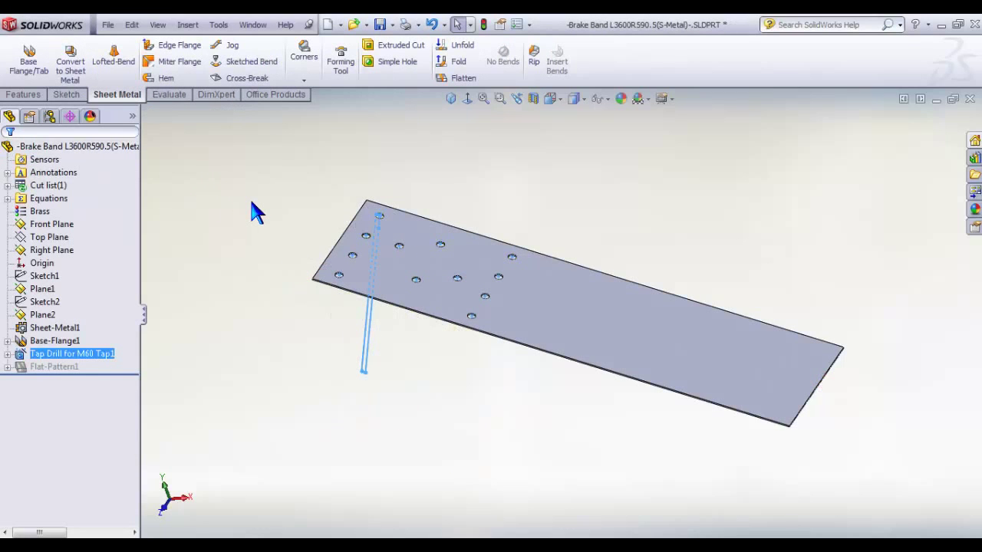
# Step: Create a linear pattern of the M60 tap-drill holes along the flange's long edge with 1150 mm spacing and 3 instances
pyautogui.click(26, 94)
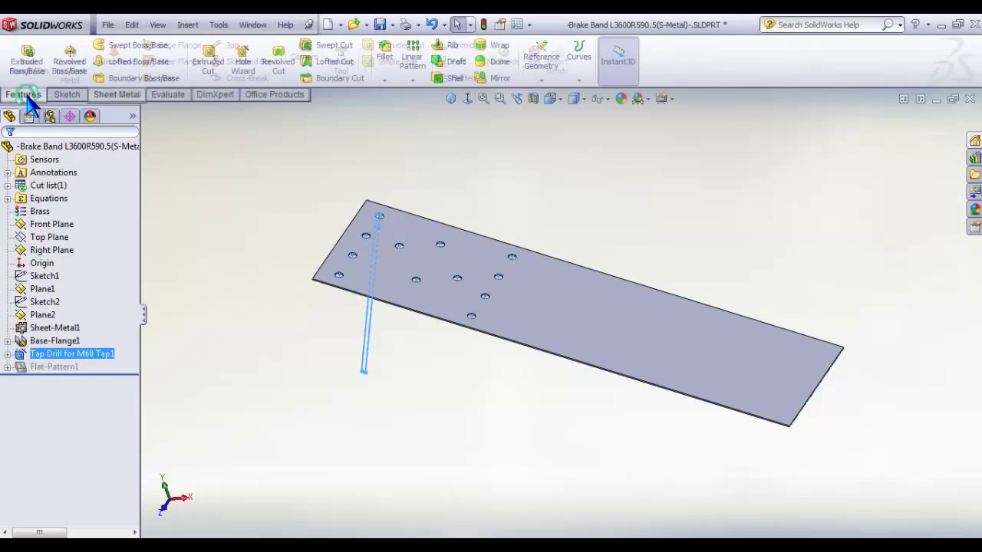
pyautogui.click(412, 55)
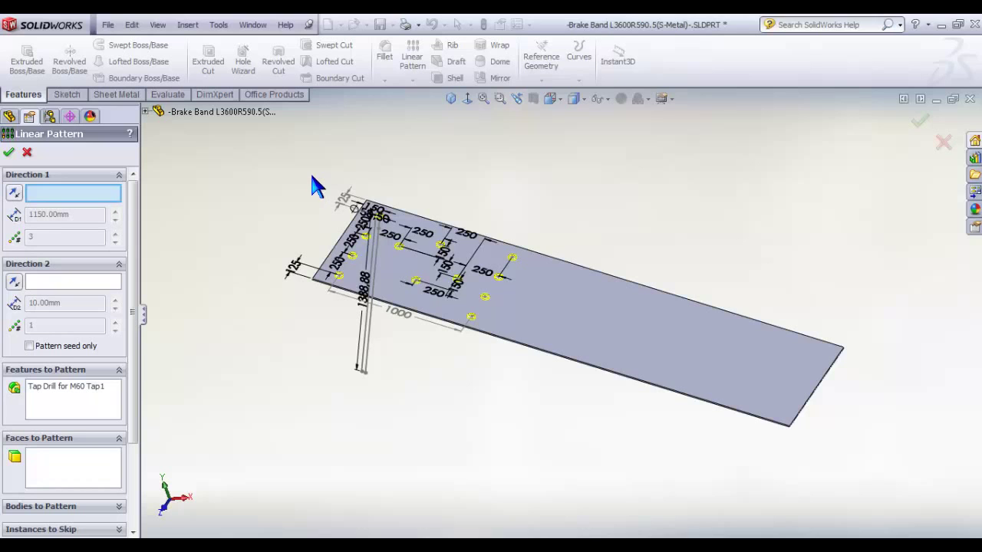
pyautogui.scroll(-5, 398, 281)
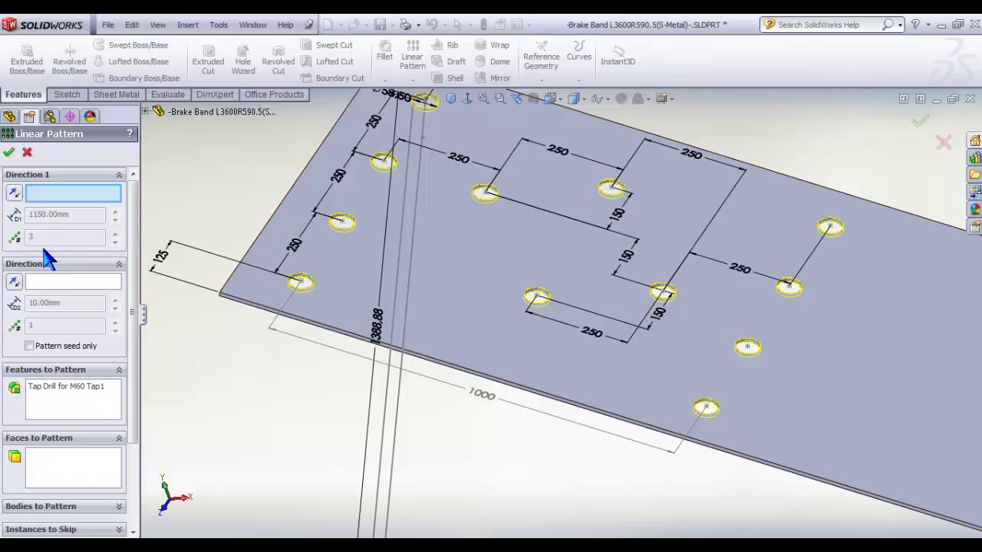
pyautogui.click(253, 308)
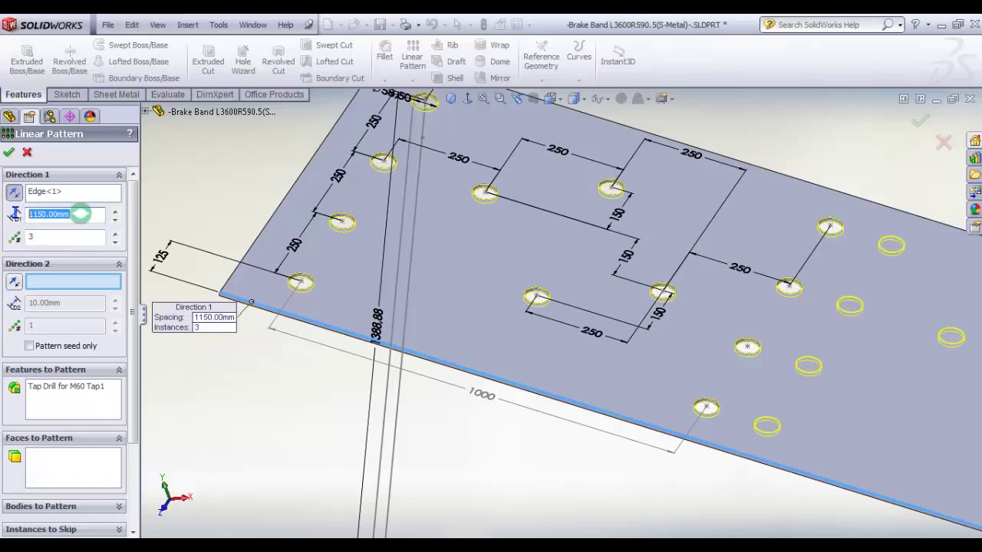
pyautogui.write('1')
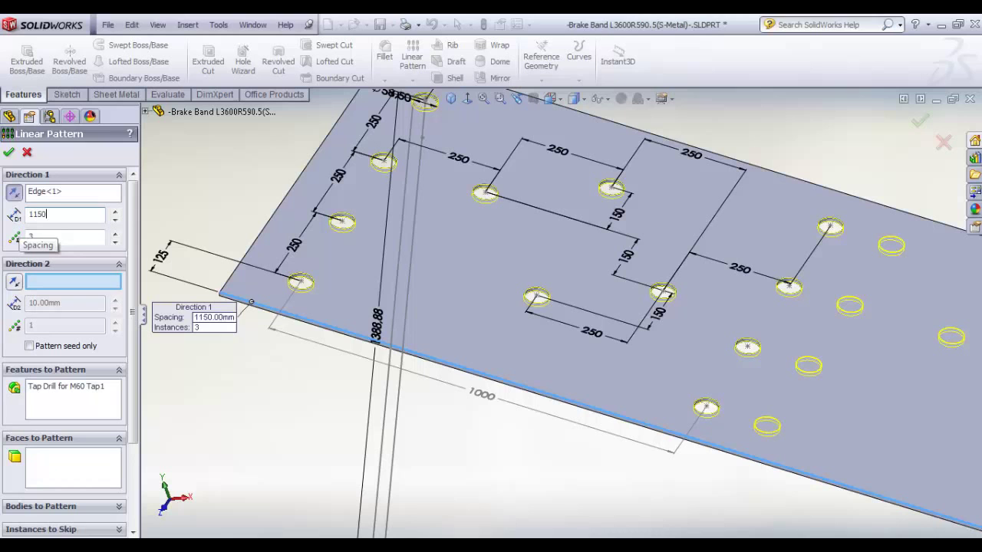
pyautogui.write('150')
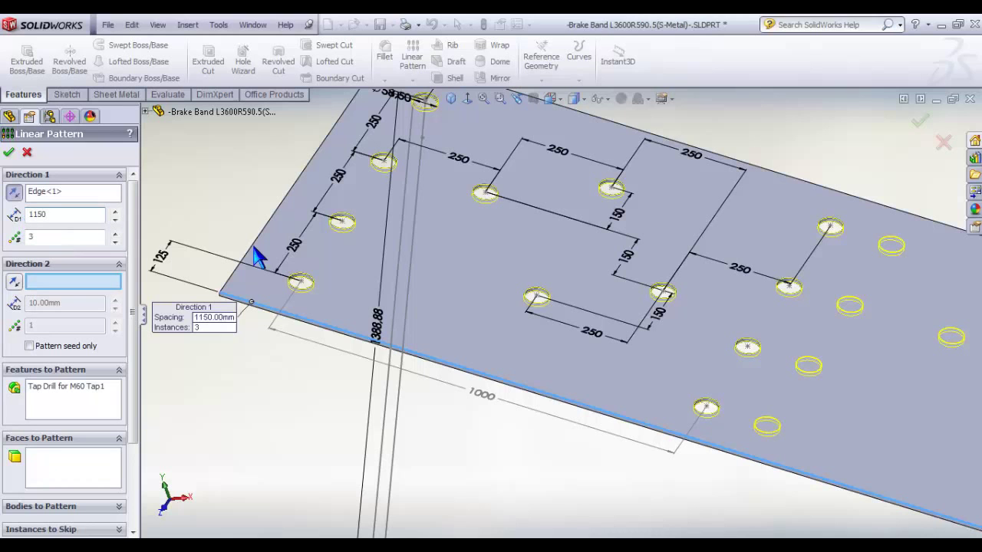
pyautogui.scroll(3, 376, 284)
pyautogui.scroll(2, 858, 426)
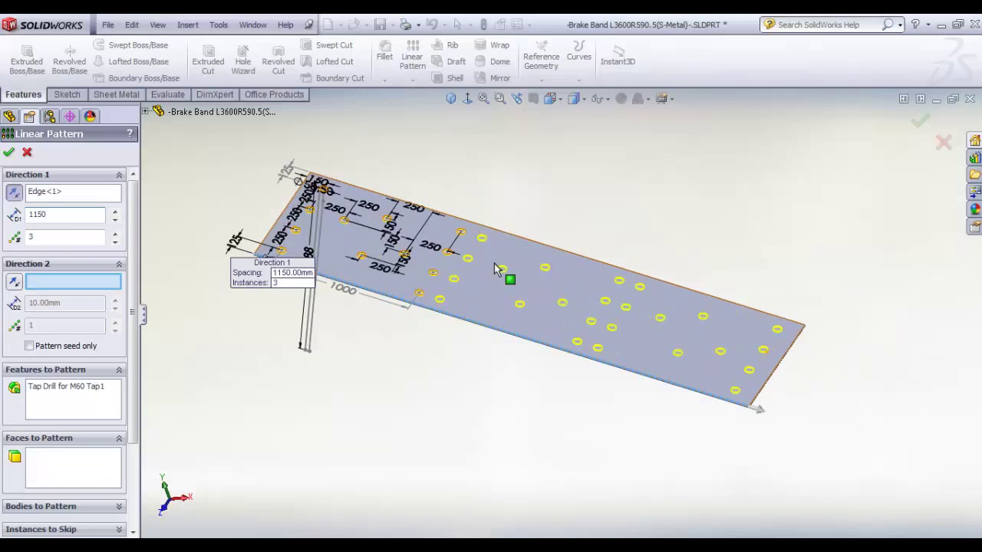
pyautogui.click(9, 155)
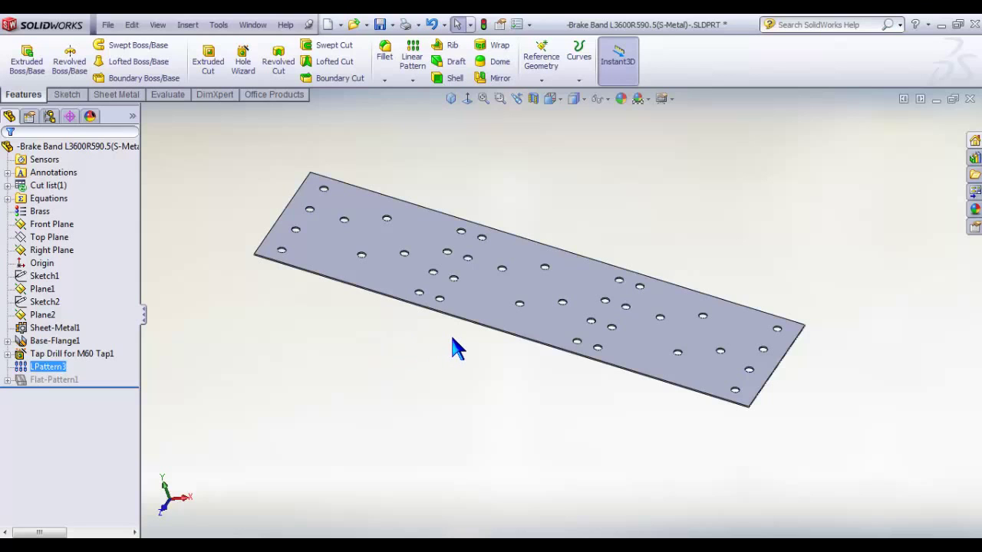
# Step: Chamfer both corner edges of the flange's short end beside the original hole group, using Distance distance with 100 mm by 100 mm
pyautogui.scroll(-5, 276, 276)
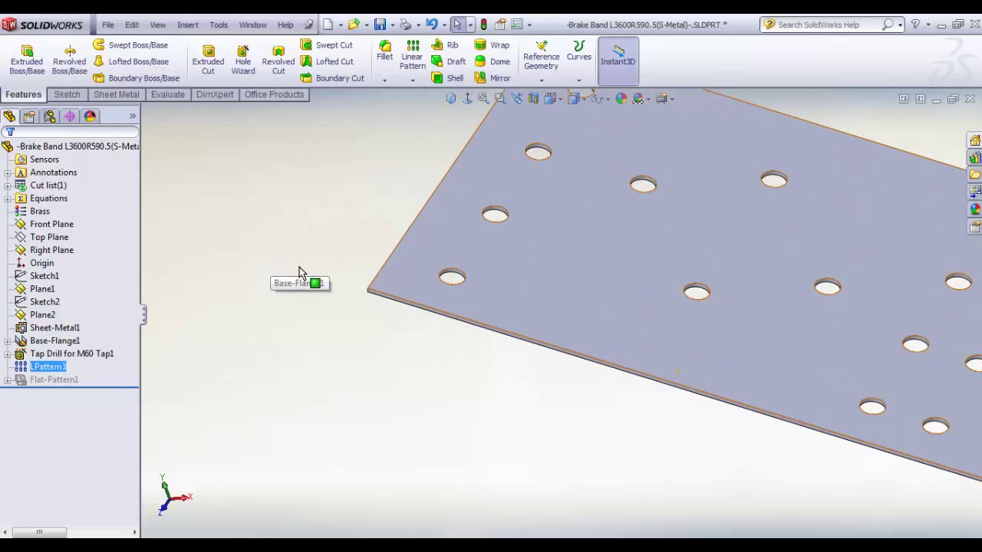
pyautogui.click(385, 80)
pyautogui.click(397, 107)
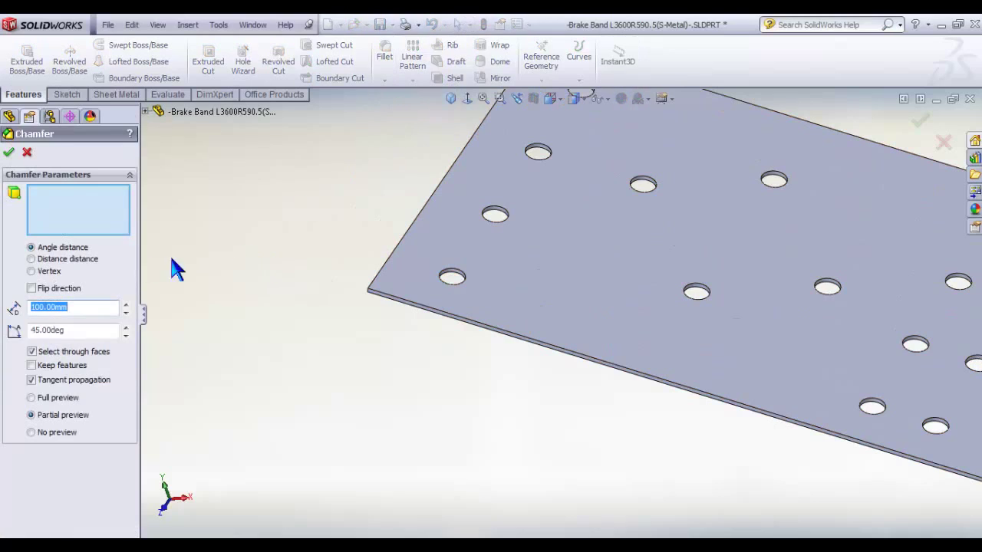
pyautogui.click(31, 260)
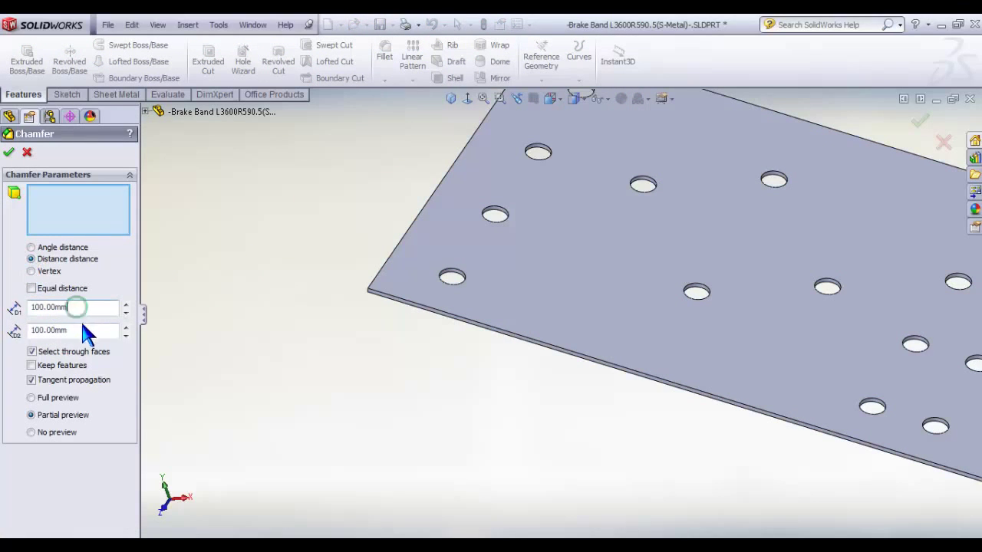
pyautogui.scroll(-5, 363, 291)
pyautogui.moveTo(528, 320); pyautogui.dragTo(298, 336, button='middle')
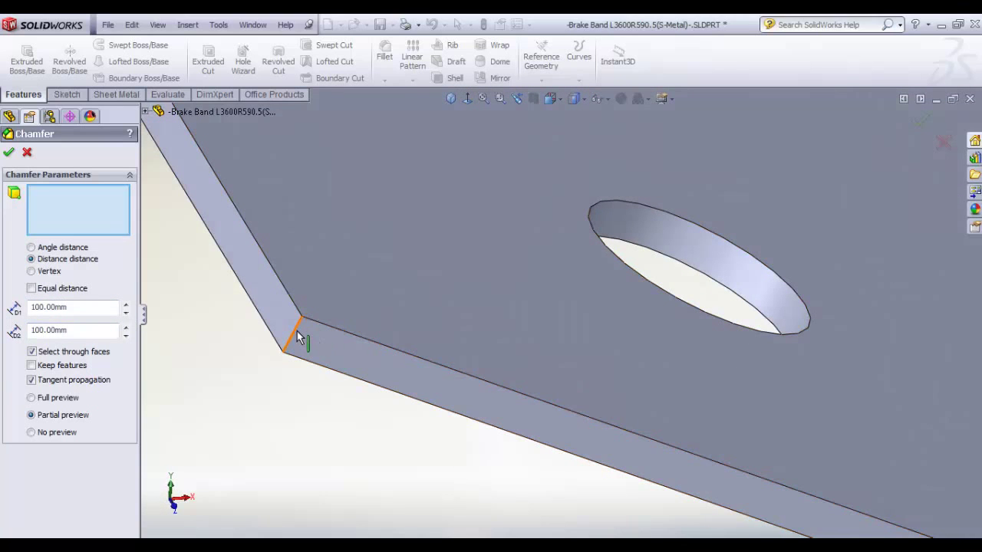
pyautogui.click(298, 334)
pyautogui.scroll(5, 385, 349)
pyautogui.scroll(-5, 506, 231)
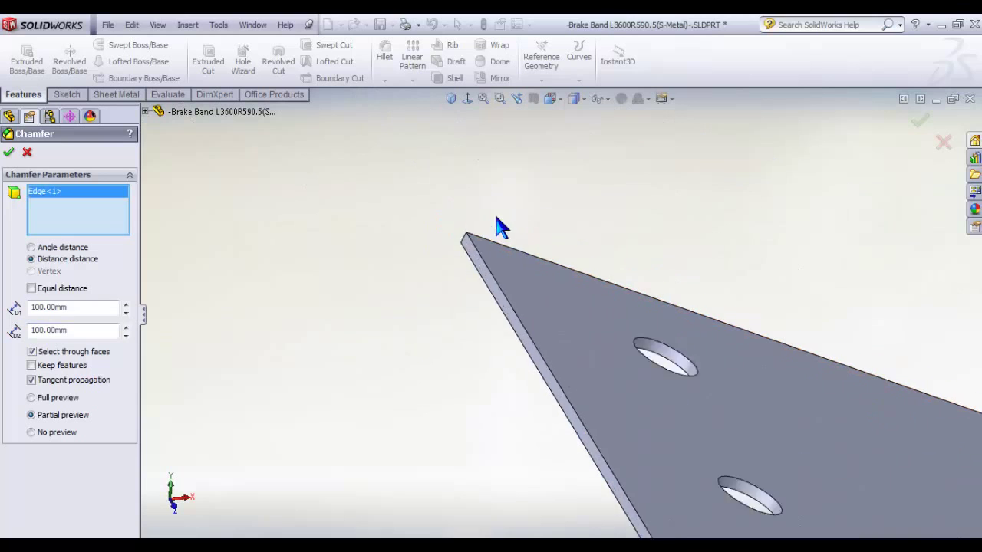
pyautogui.click(475, 323)
pyautogui.scroll(5, 438, 296)
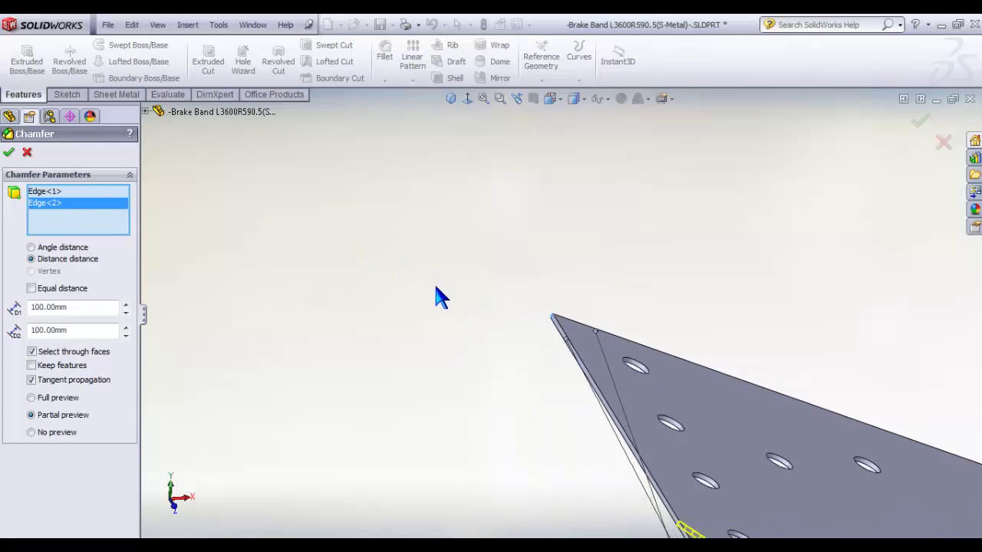
pyautogui.moveTo(521, 322); pyautogui.dragTo(572, 313, button='middle')
pyautogui.scroll(-5, 619, 323)
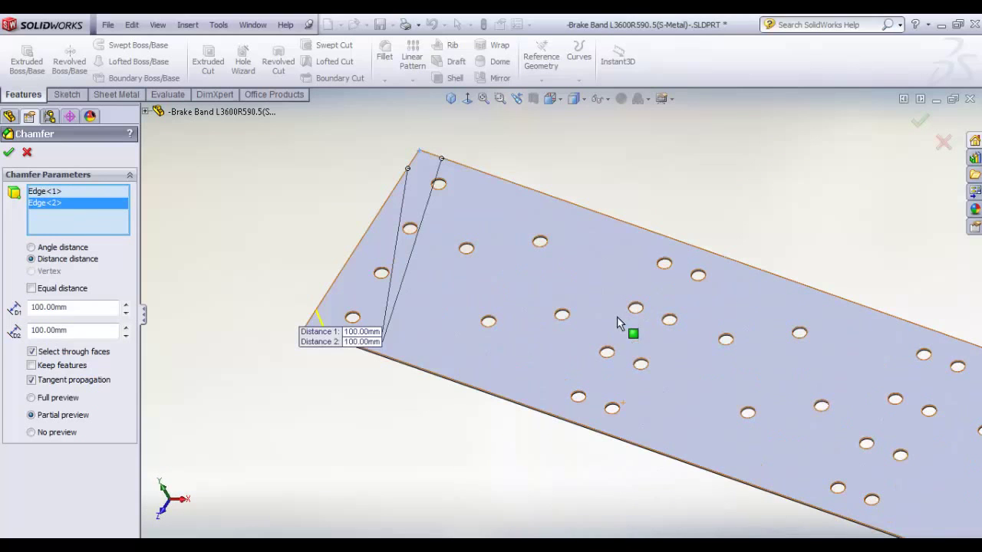
pyautogui.click(9, 152)
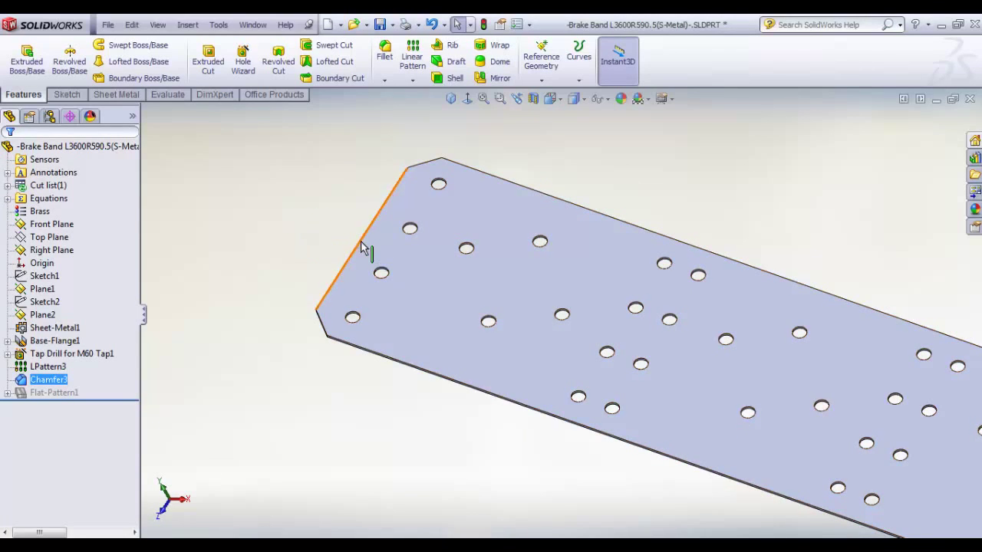
# Step: Open a new sketch on the flange's large perforated face and view it face-on
pyautogui.scroll(5, 468, 307)
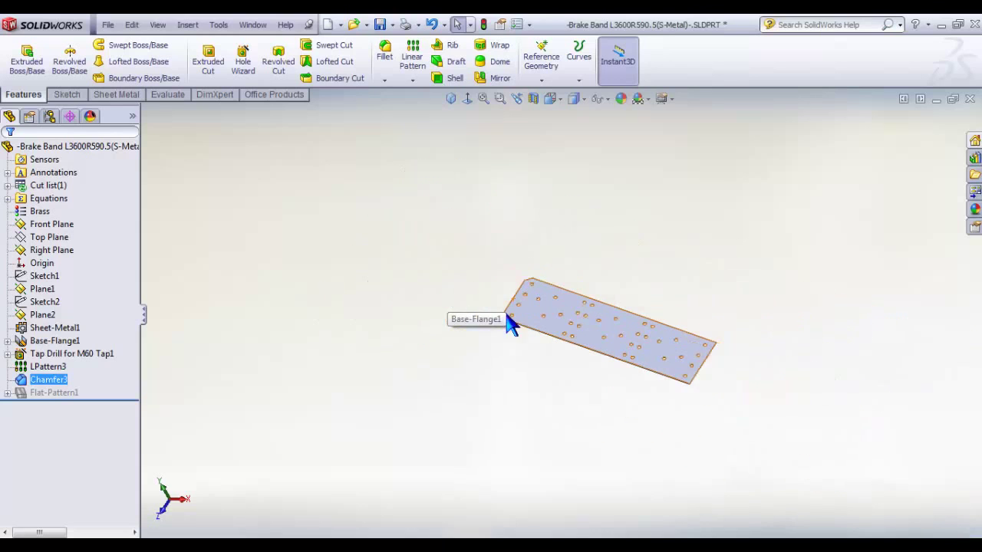
pyautogui.scroll(-5, 767, 330)
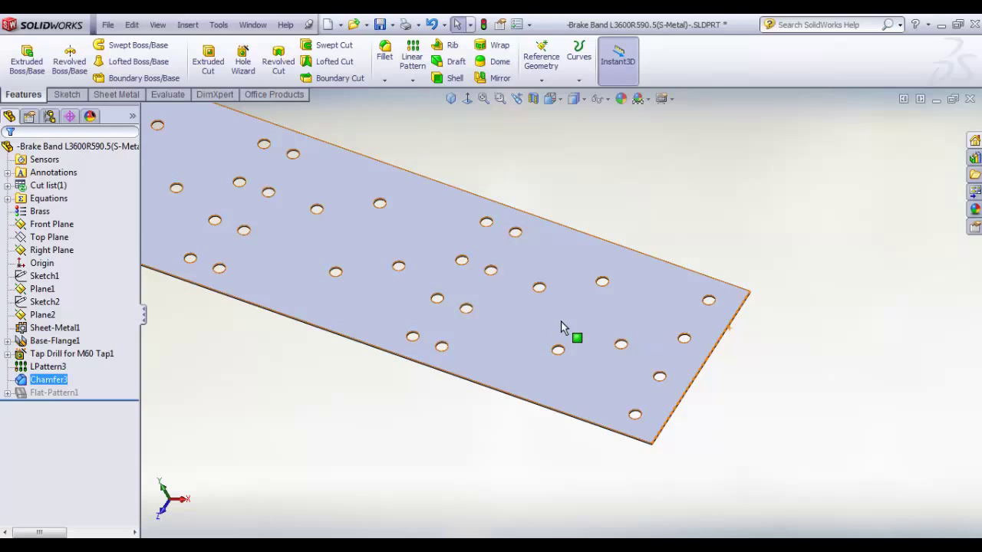
pyautogui.click(613, 317)
pyautogui.click(667, 269)
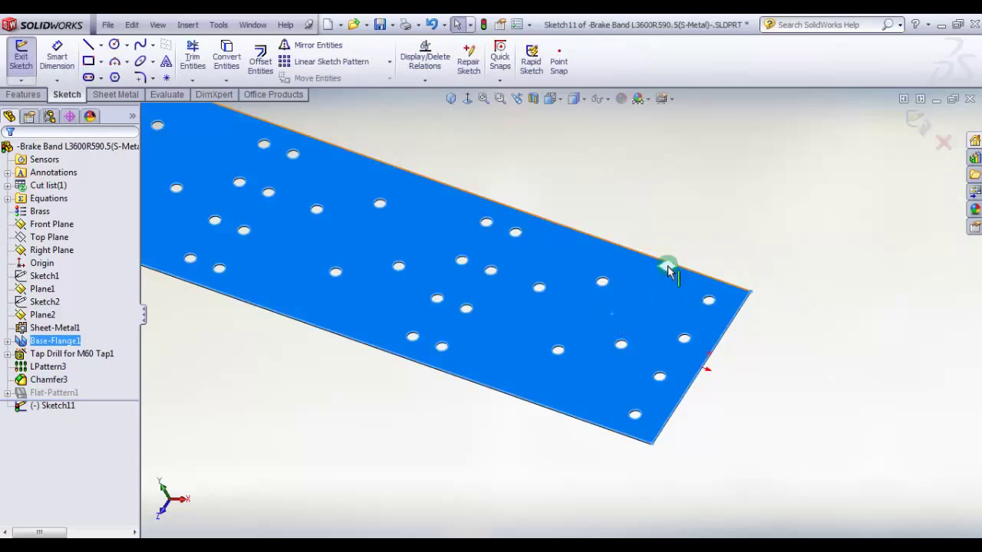
pyautogui.click(468, 99)
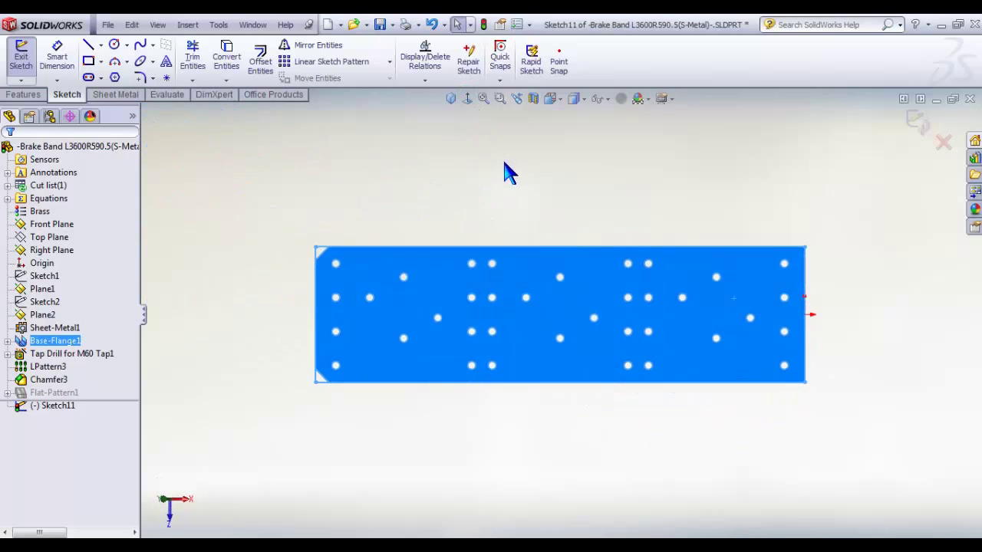
# Step: Sketch a vertical line about 1000 mm long across the flange's full width, between its two long edges near the unchamfered end
pyautogui.click(89, 46)
pyautogui.scroll(-3, 863, 313)
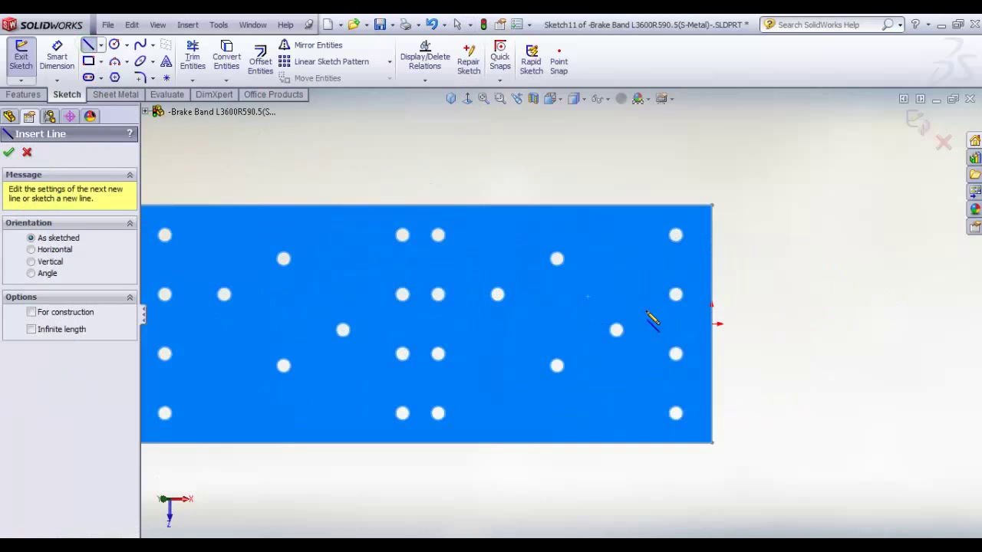
pyautogui.click(508, 443)
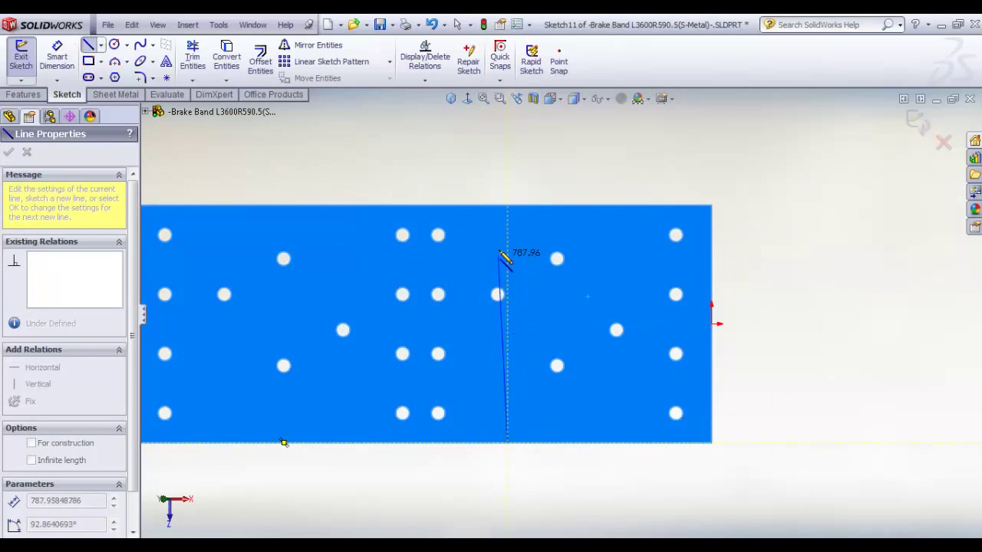
pyautogui.click(507, 205)
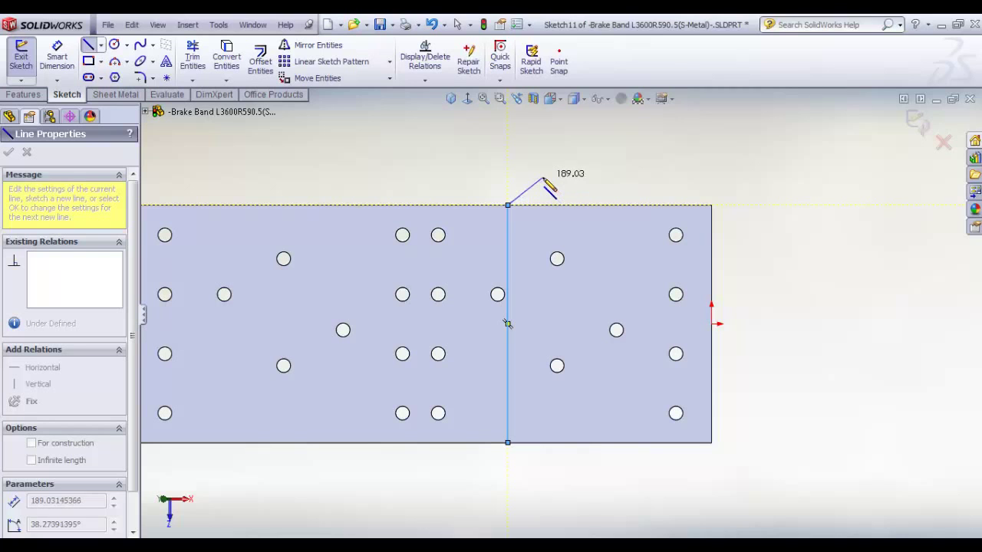
# Step: Dimension the line 500 mm from the flange's unchamfered short edge and exit the sketch
pyautogui.rightClick(607, 160)
pyautogui.click(684, 138)
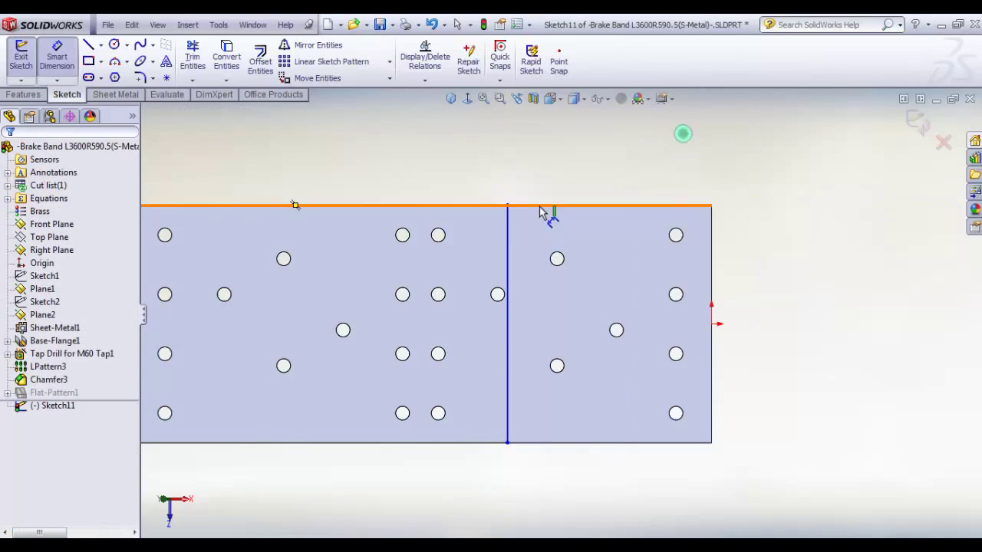
pyautogui.click(509, 240)
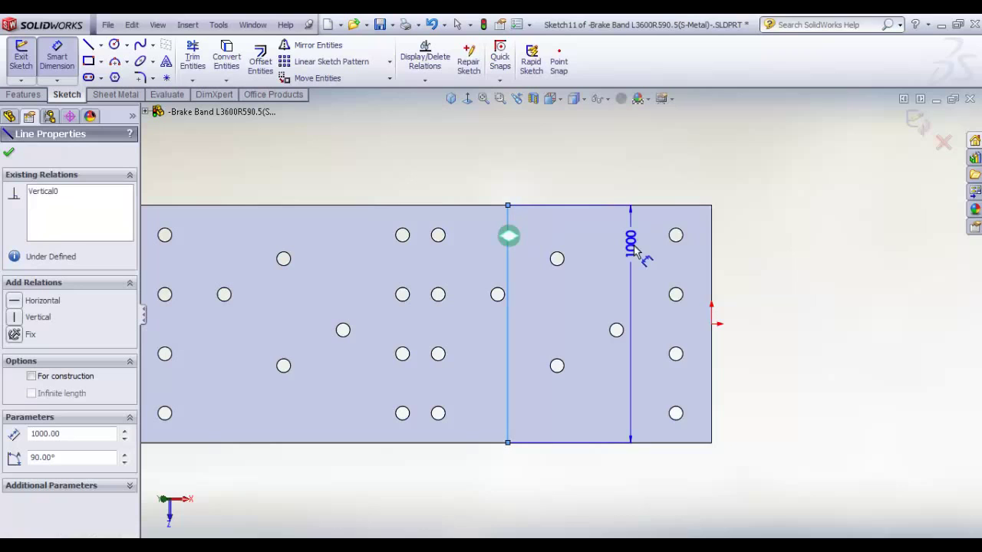
pyautogui.click(712, 247)
pyautogui.click(606, 154)
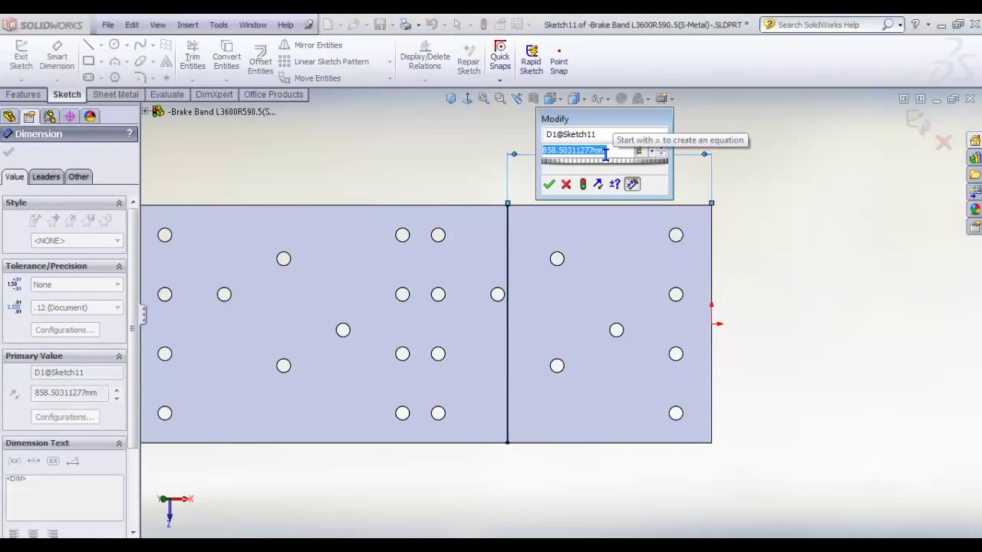
pyautogui.write('500')
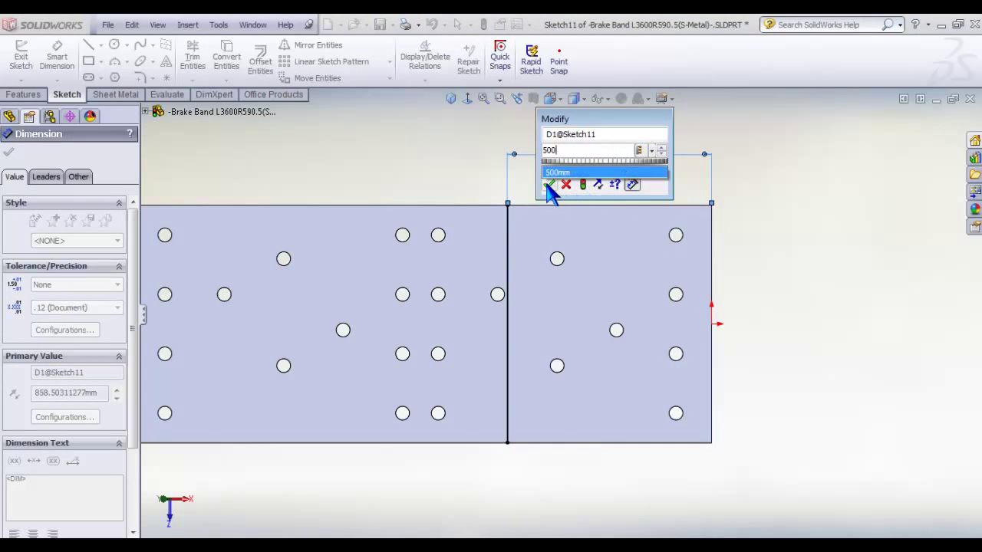
pyautogui.click(548, 184)
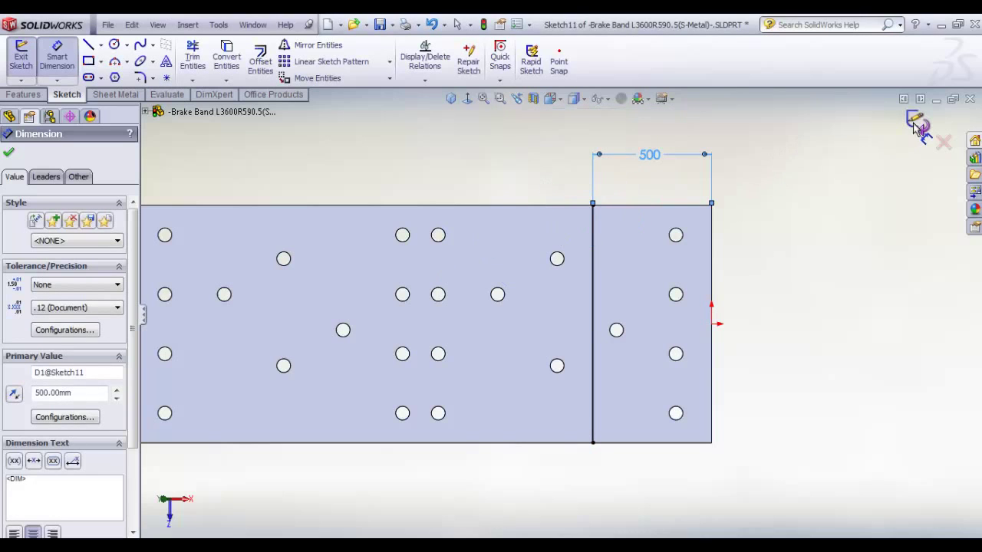
pyautogui.click(916, 123)
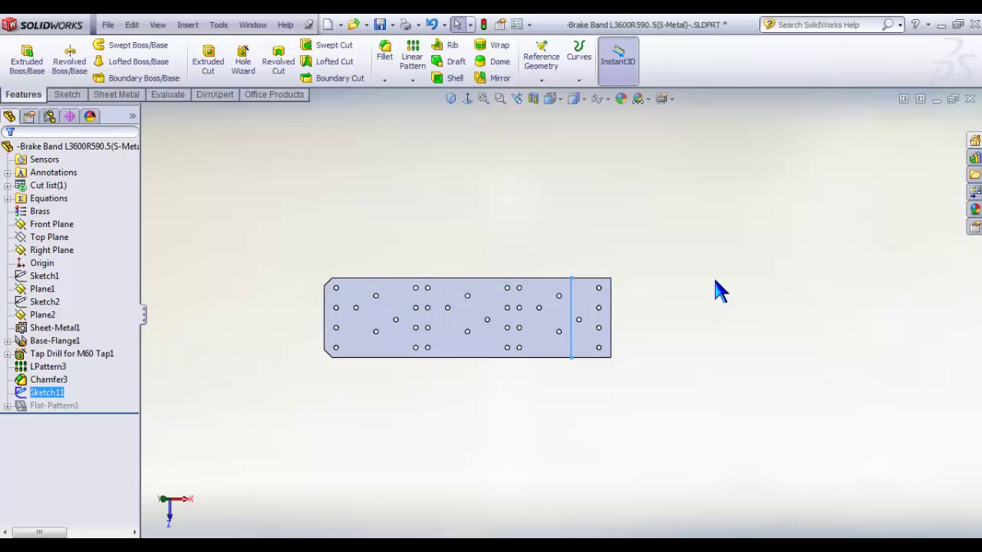
# Step: Start a Sketched Bend on the line's sketch, with the portion between the line and the unchamfered end as the fixed face
pyautogui.click(108, 94)
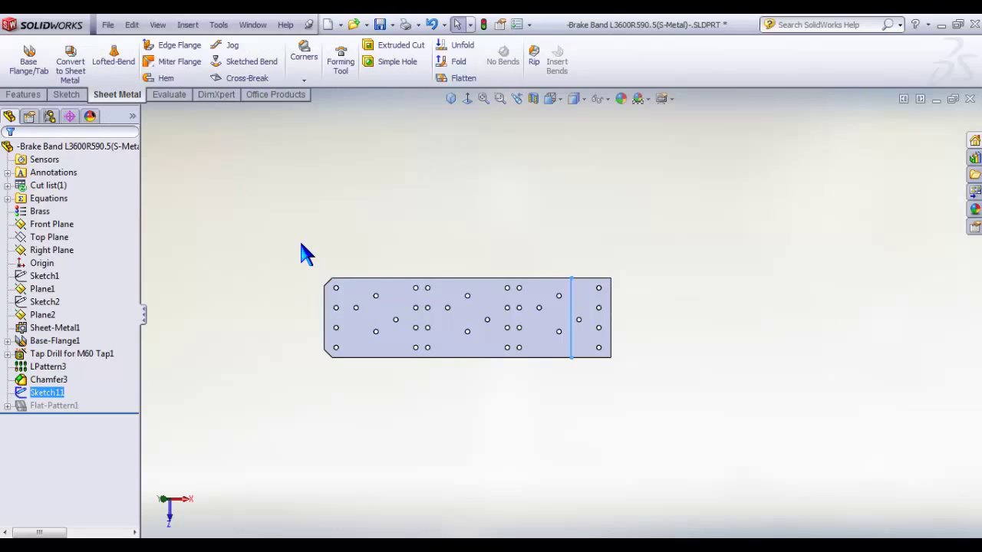
pyautogui.click(237, 68)
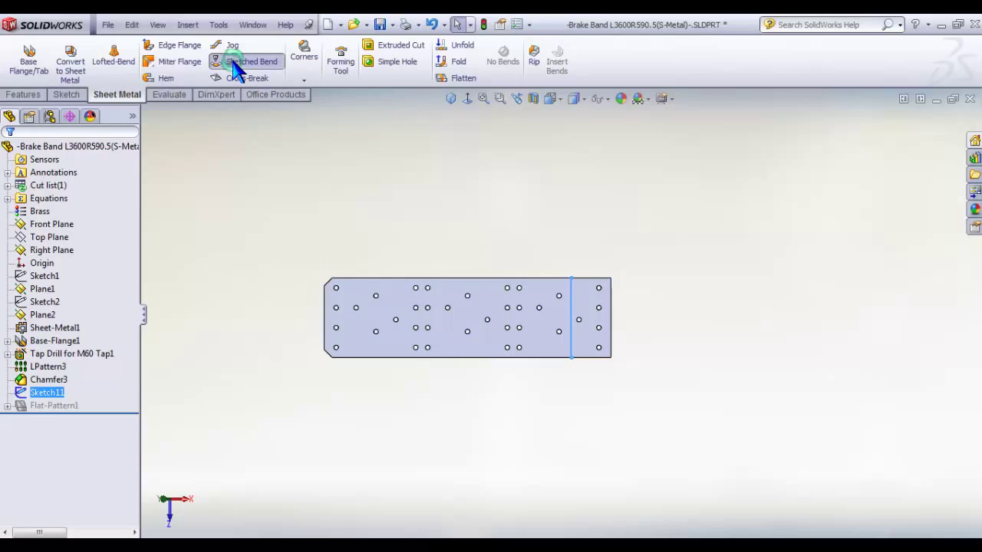
pyautogui.moveTo(455, 351); pyautogui.dragTo(456, 278, button='middle')
pyautogui.press('f')
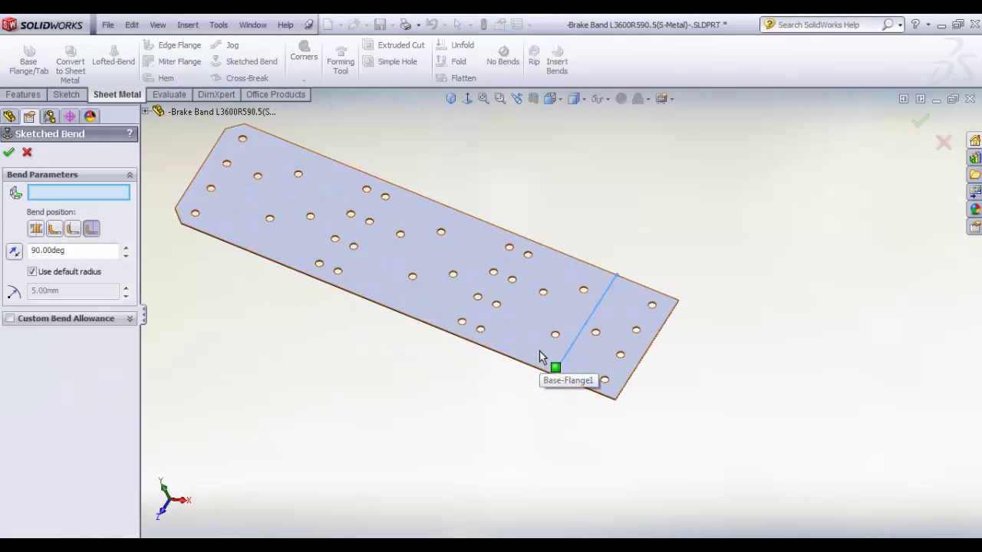
pyautogui.scroll(-4, 496, 281)
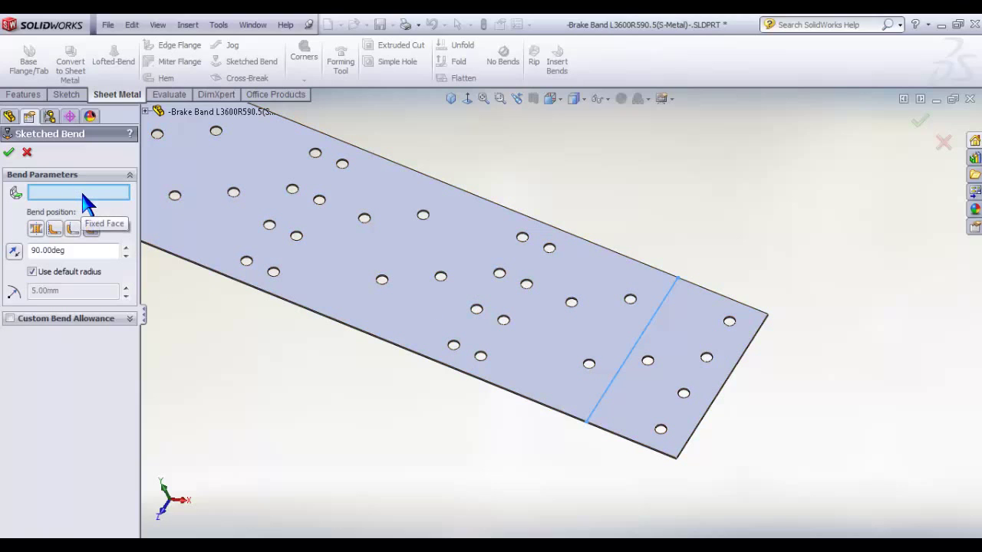
pyautogui.click(704, 331)
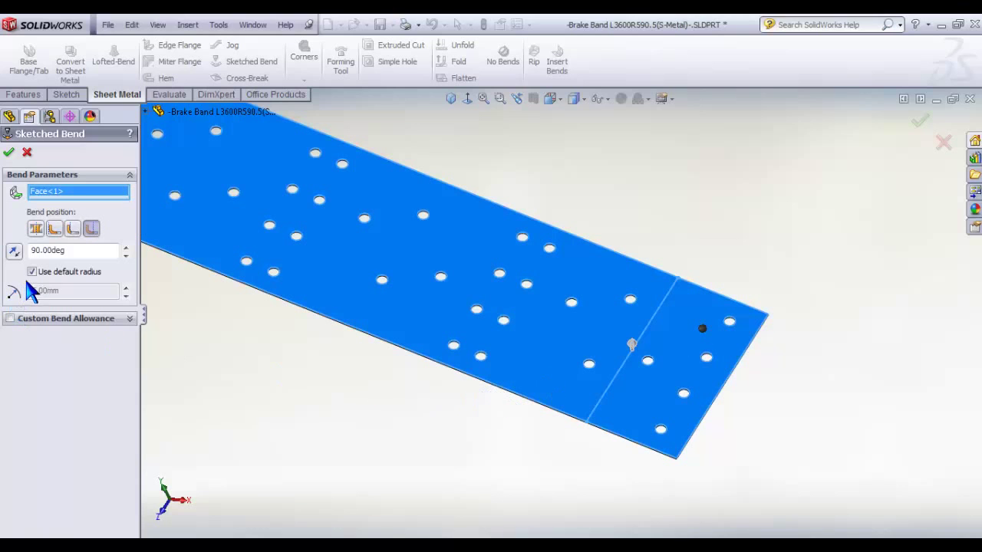
# Step: Create the sketched bend with the Bend Outside position, a 245 degree angle and a custom 600 mm radius, and show it in isometric view
pyautogui.click(91, 230)
pyautogui.doubleClick(75, 252)
pyautogui.write('245')
pyautogui.click(32, 272)
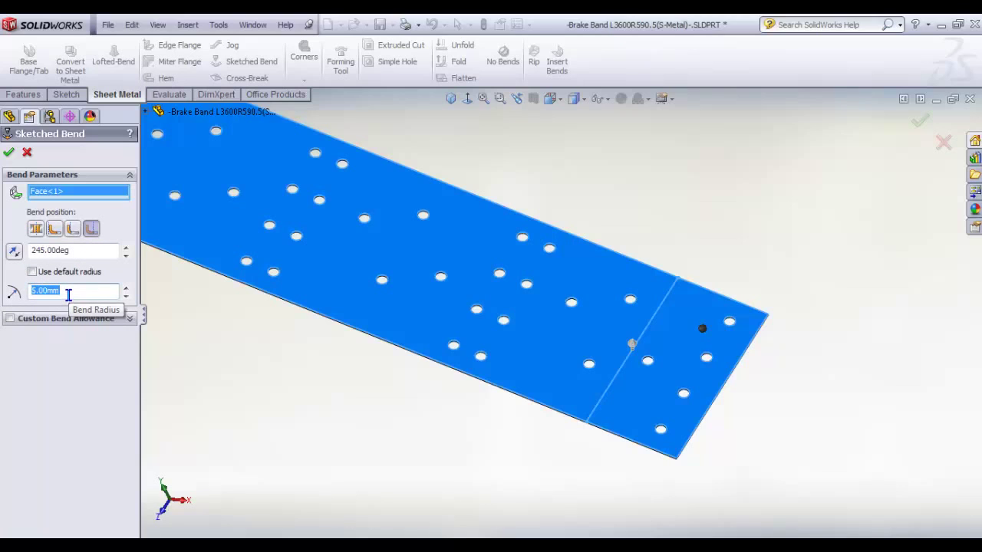
pyautogui.write('600')
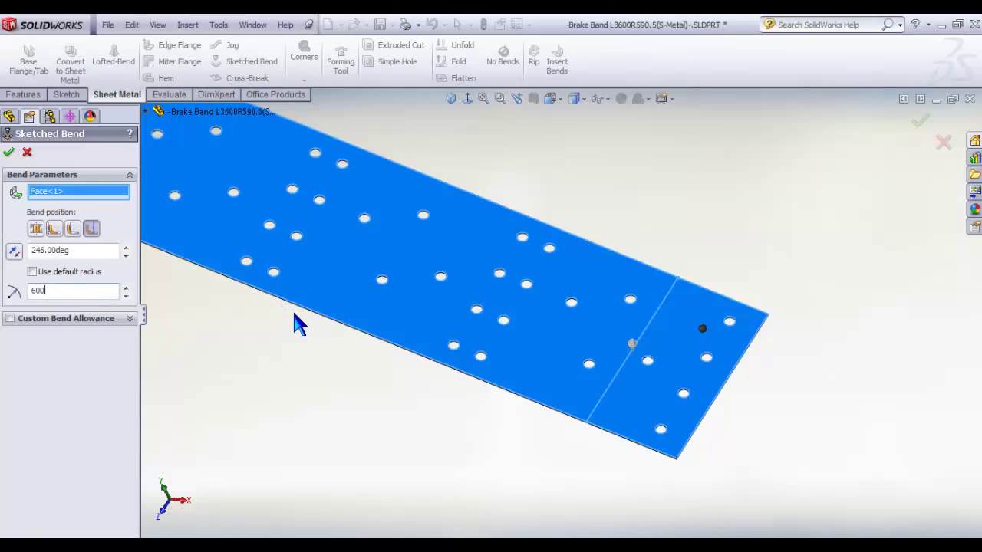
pyautogui.click(9, 152)
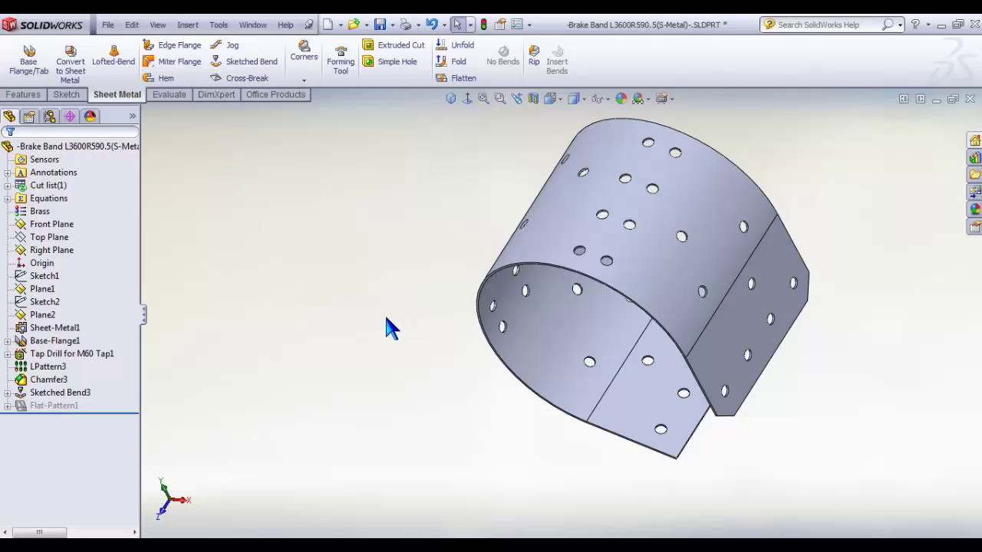
pyautogui.scroll(1, 392, 332)
pyautogui.moveTo(395, 334); pyautogui.dragTo(522, 149, button='middle')
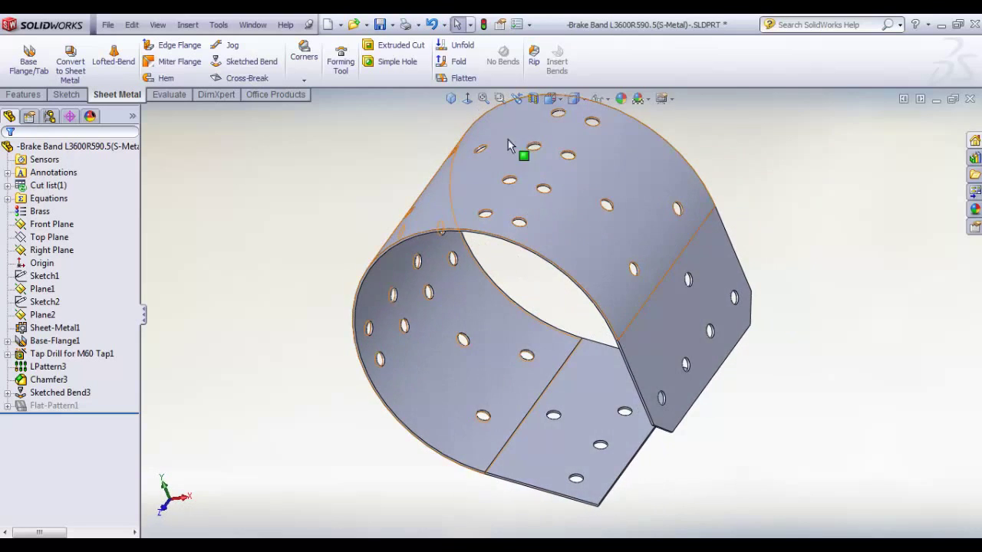
pyautogui.click(451, 98)
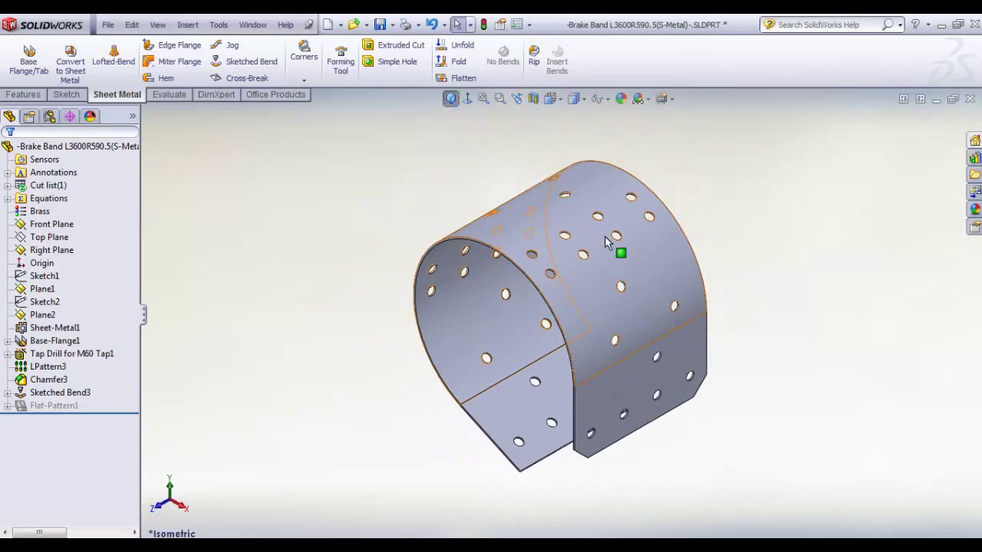